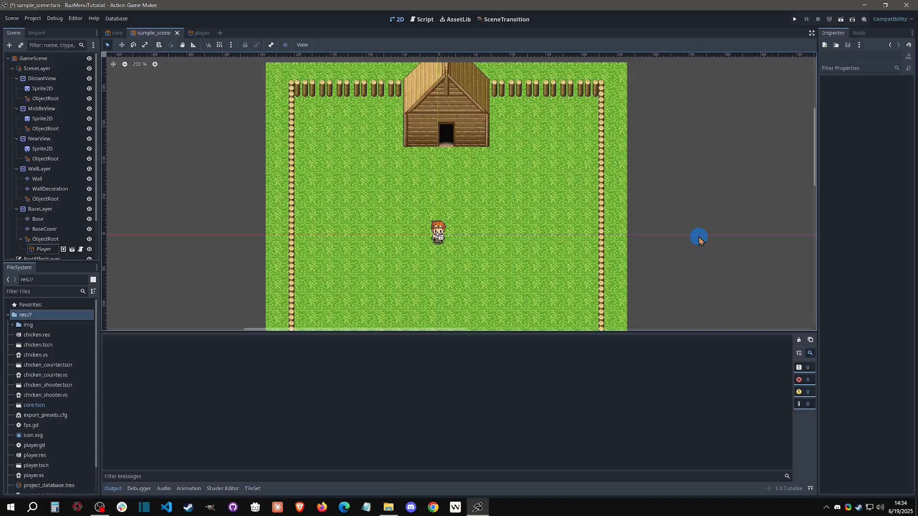
- Inspect the Stayed Area ID variable in the player's VariableSettings
click(198, 33)
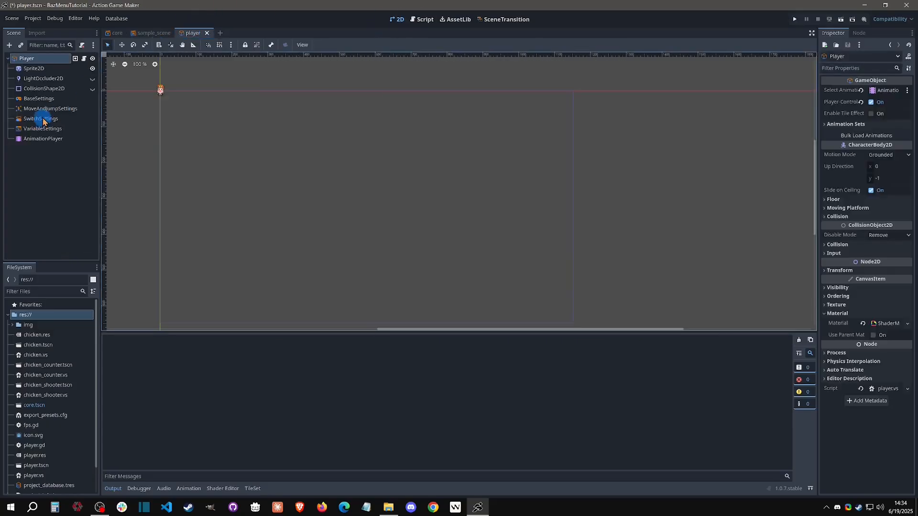
click(43, 139)
click(42, 129)
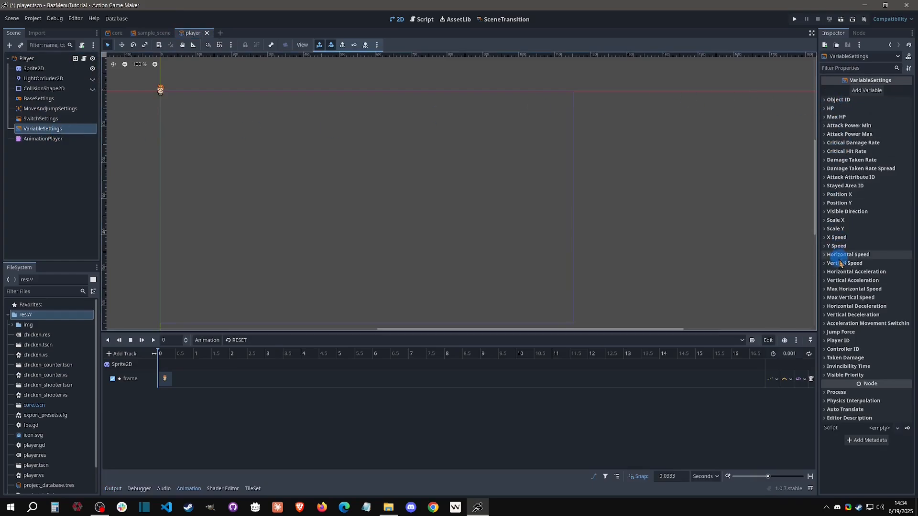
click(846, 186)
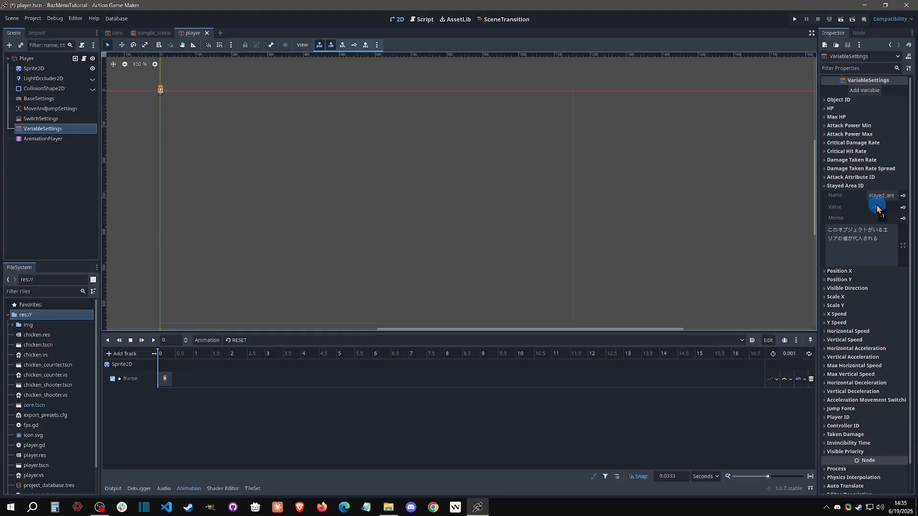
click(854, 186)
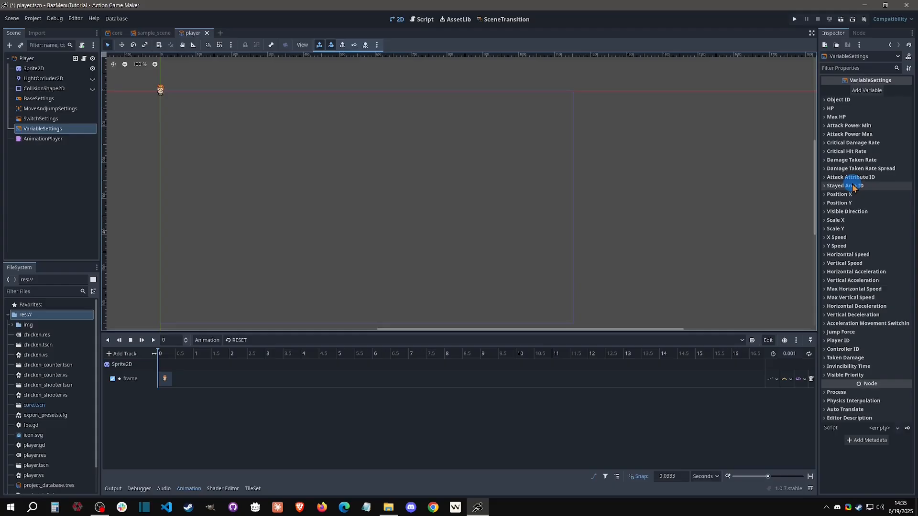
- In the sample scene, select the stone tile at atlas coordinates 1, 4 of 007.png in the Base layer's TileSet
click(152, 33)
click(43, 229)
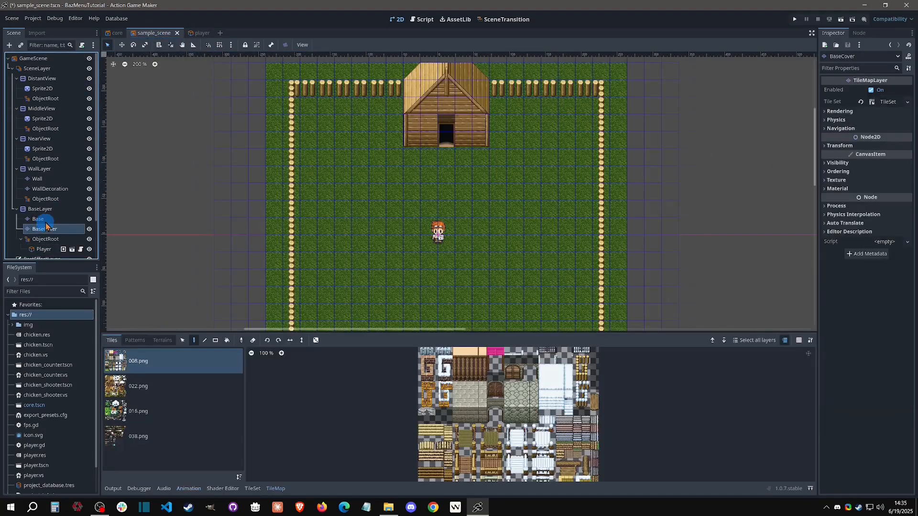
click(38, 219)
click(247, 489)
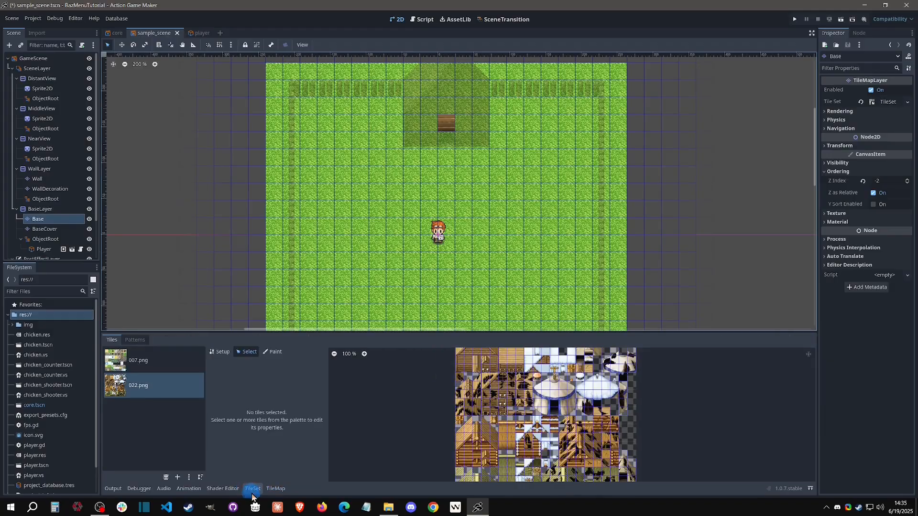
click(247, 354)
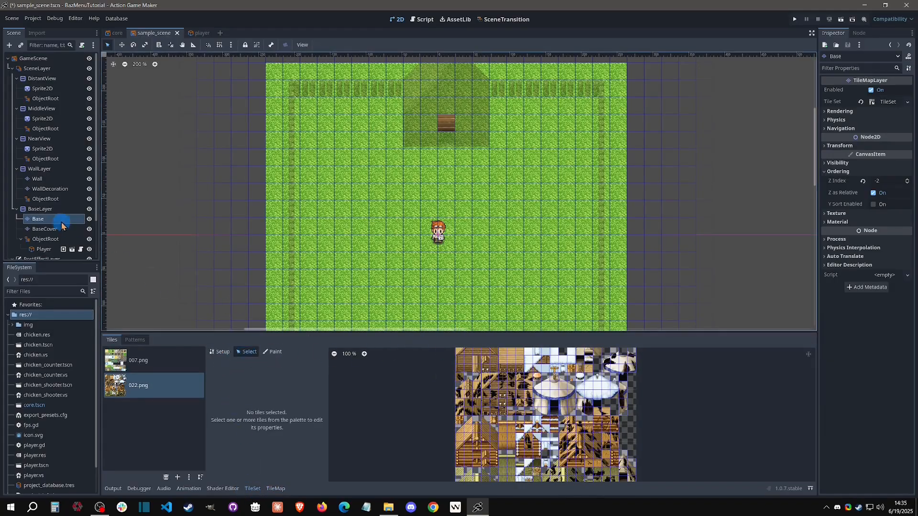
click(134, 372)
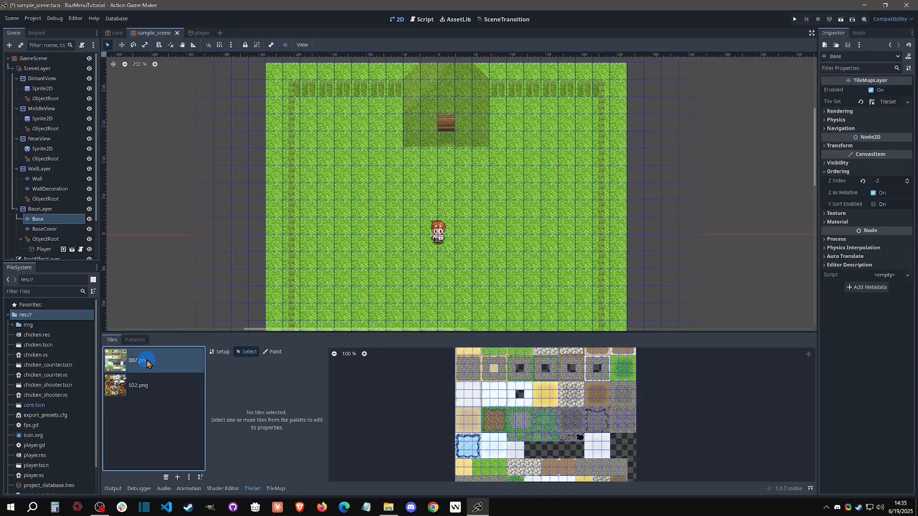
click(469, 372)
click(234, 396)
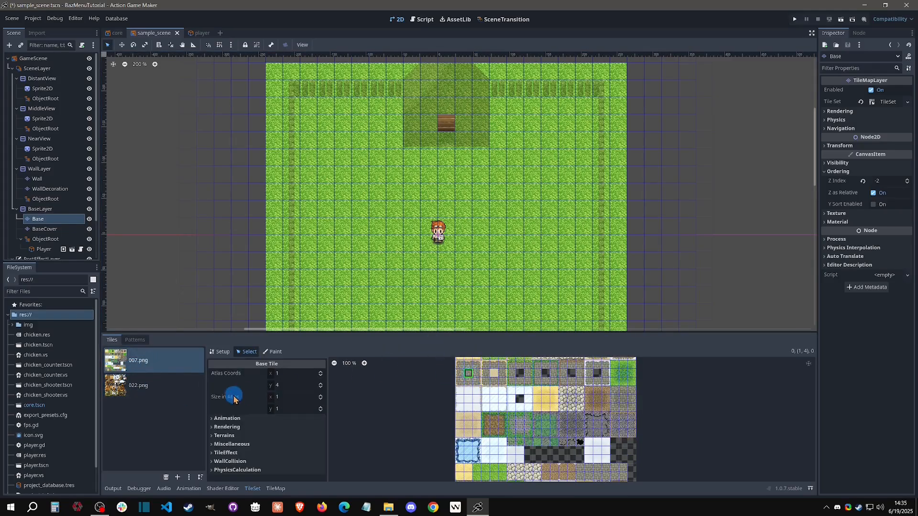
- Enable the area value in the stone tile's TileEffect settings and set it to 1
click(235, 455)
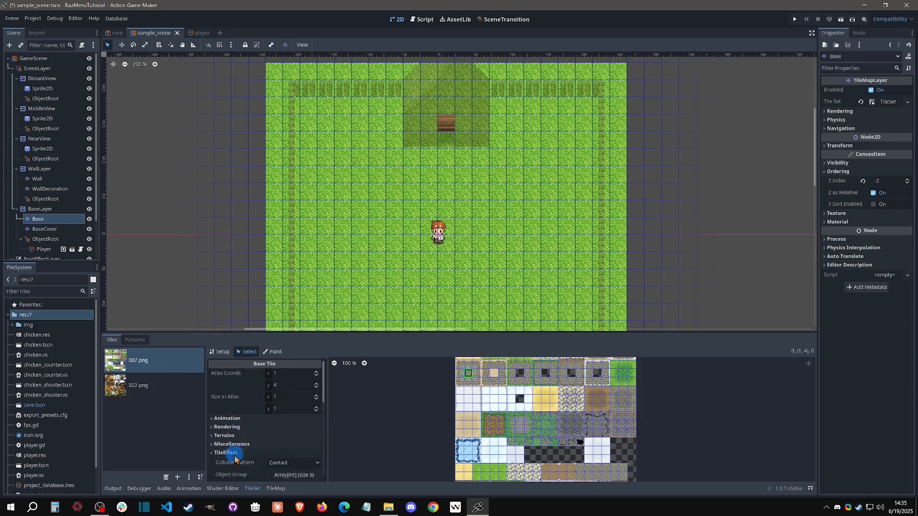
scroll(253, 459, down, 3)
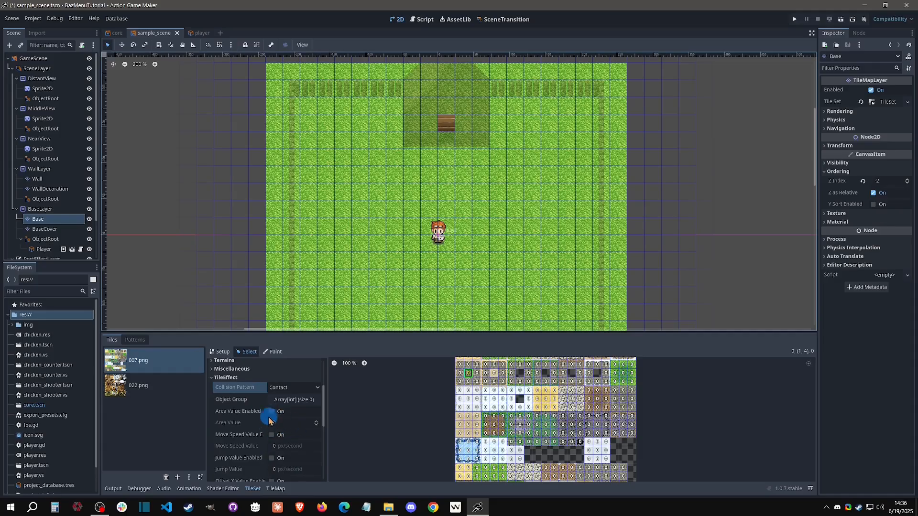
click(272, 412)
click(271, 412)
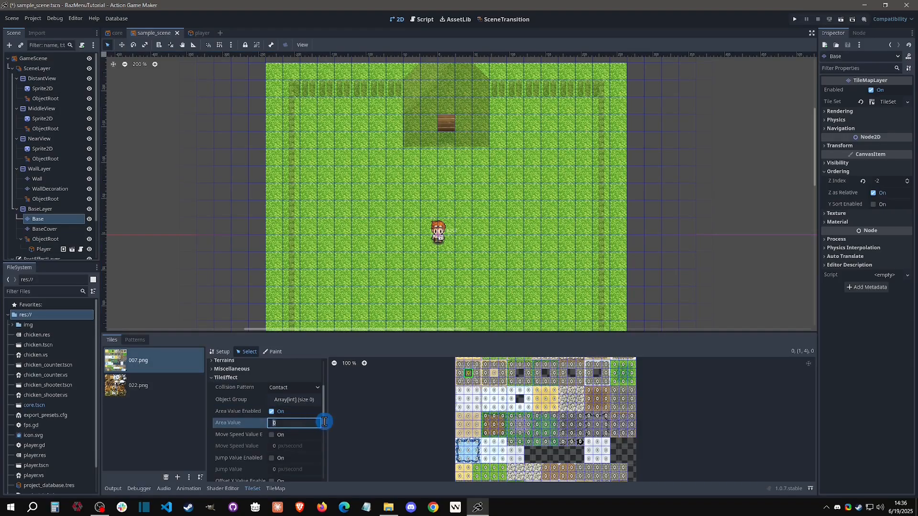
click(296, 423)
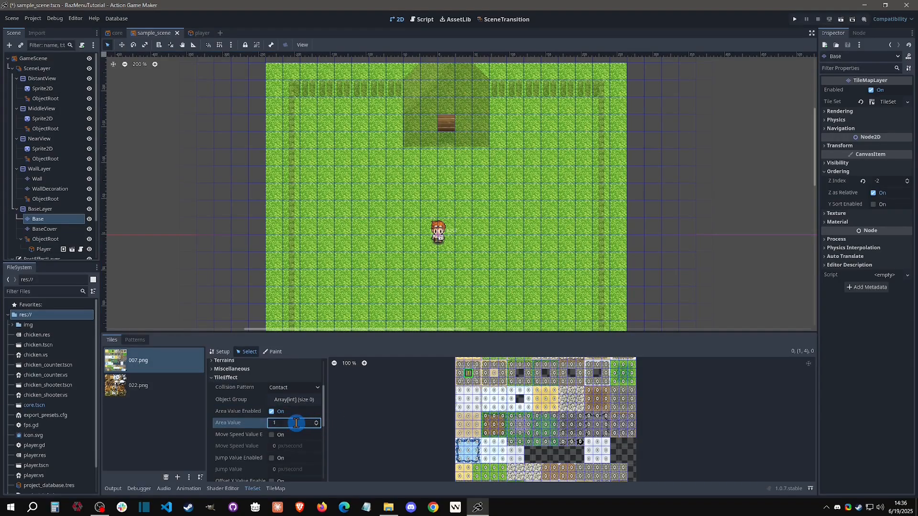
- Set the tile effect's collision pattern to Overlap and add Player to its object group
click(294, 389)
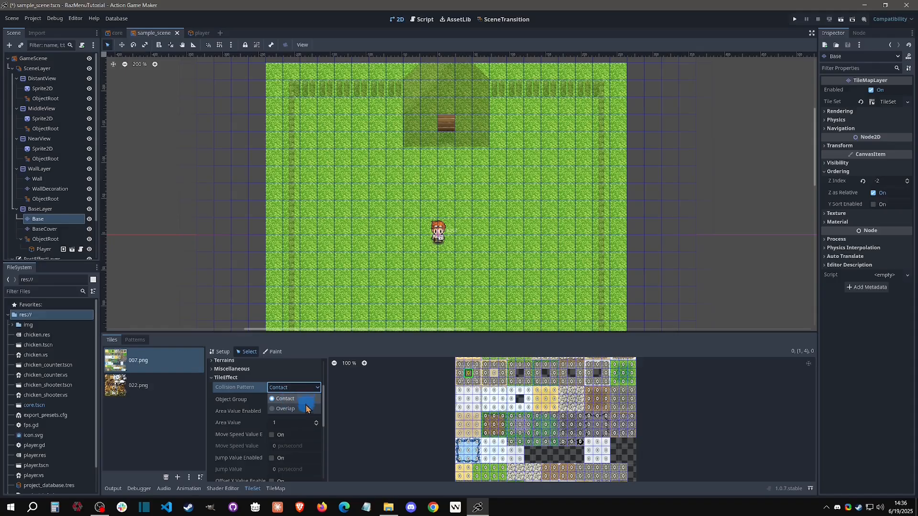
click(300, 409)
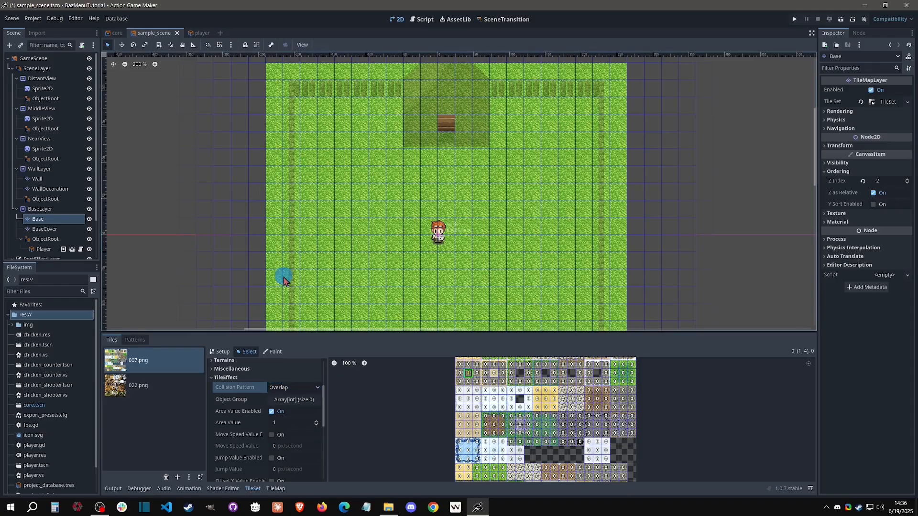
click(283, 400)
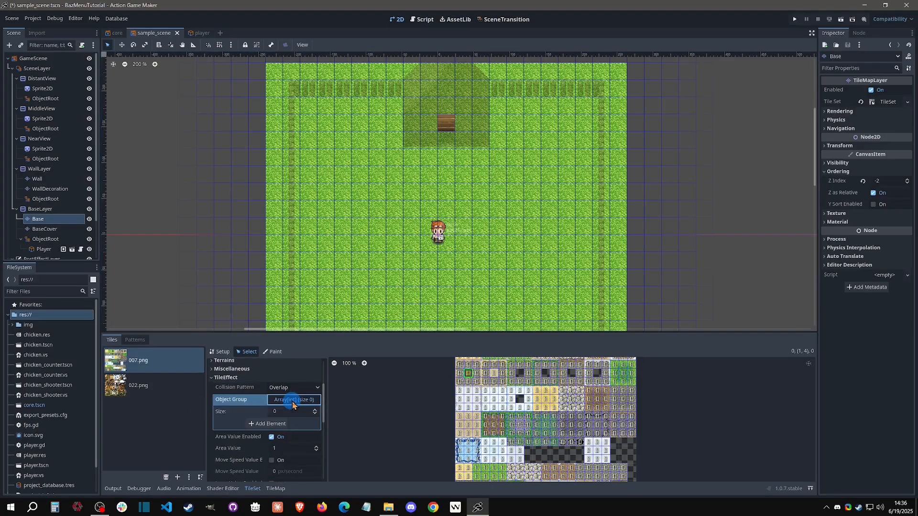
click(277, 424)
click(305, 424)
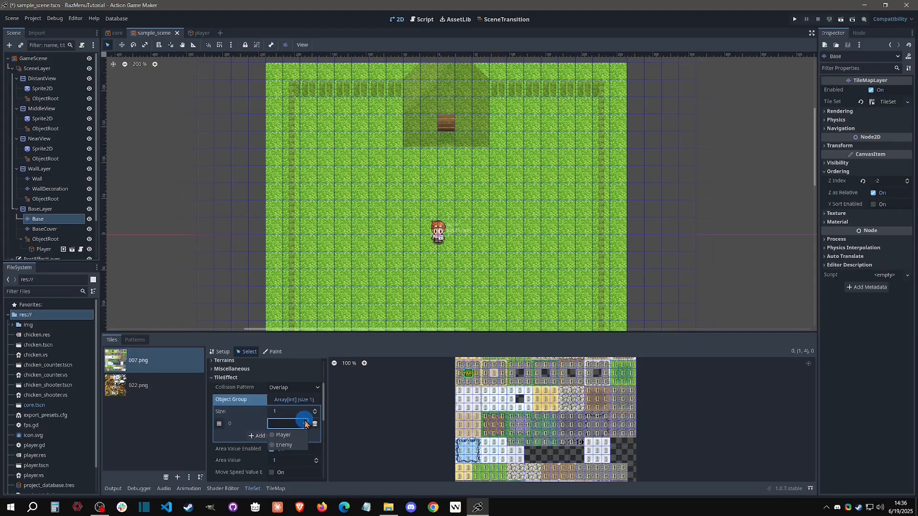
click(283, 436)
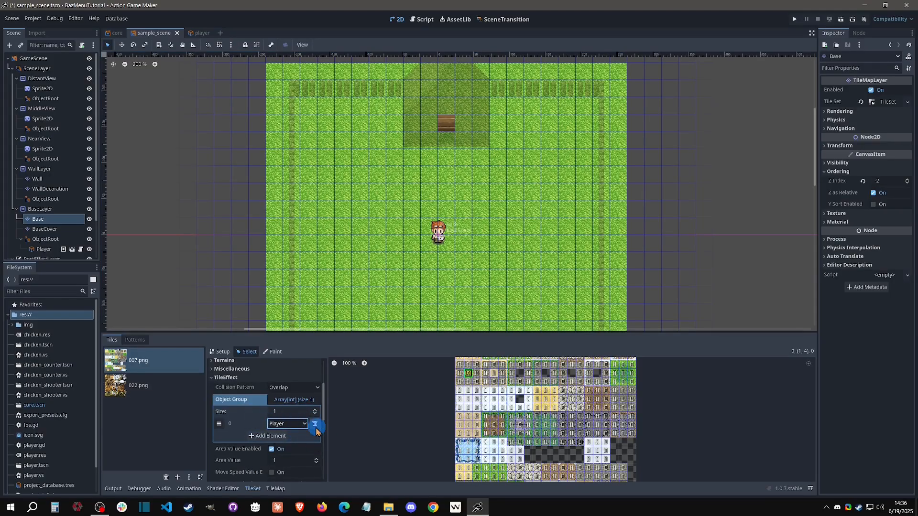
click(294, 400)
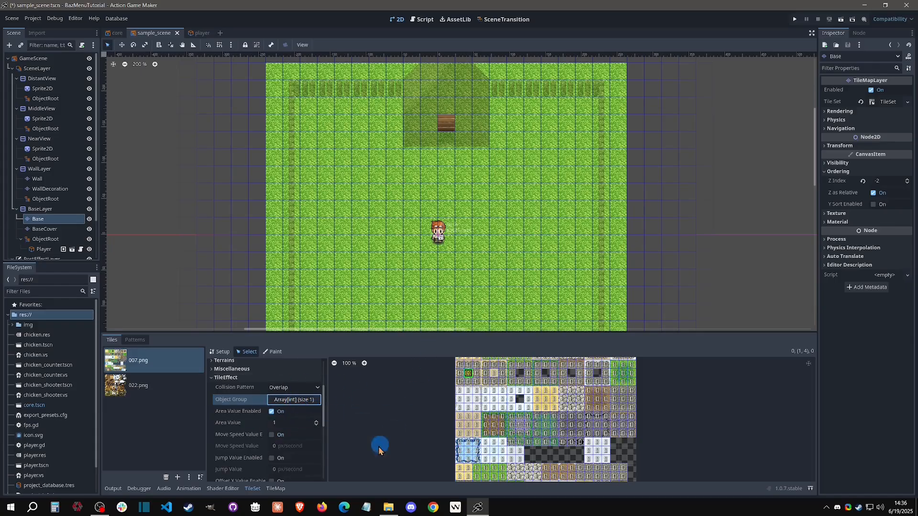
- Paint a stone patch about four tiles wide and two tiles high on the Base layer's grass just below the player
click(276, 488)
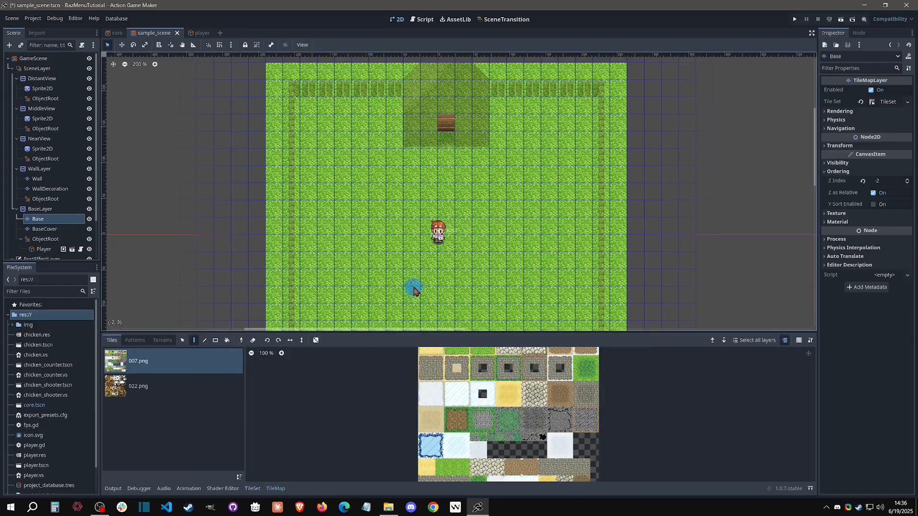
click(431, 369)
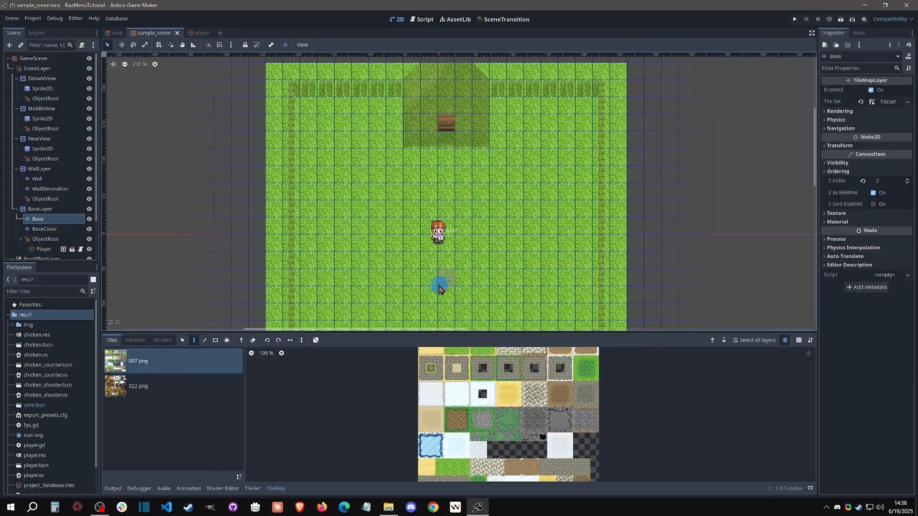
mouse_move(410, 284)
mouse_down()
mouse_move(455, 281)
mouse_move(437, 297)
mouse_move(414, 297)
mouse_move(414, 287)
mouse_move(473, 283)
mouse_up()
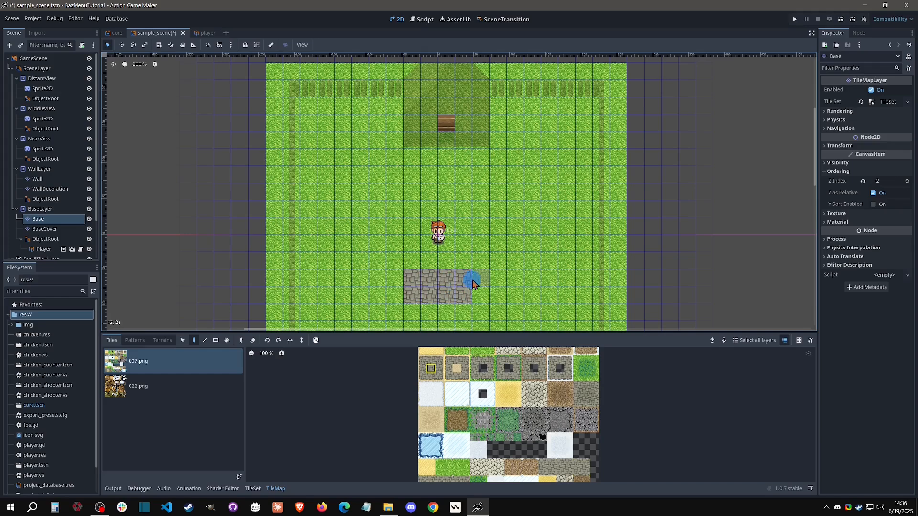
- In the player's visual script, add a new state beside Idle and make it the initial state
click(206, 34)
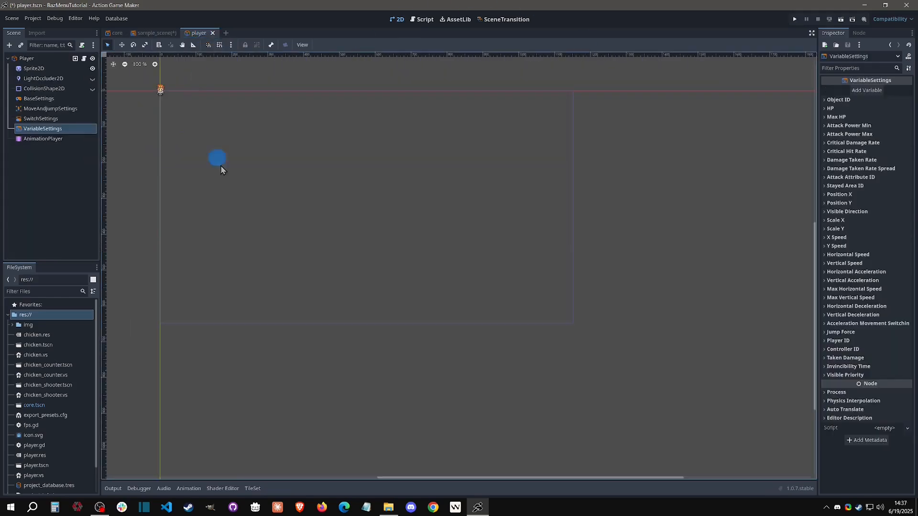
click(83, 58)
click(150, 99)
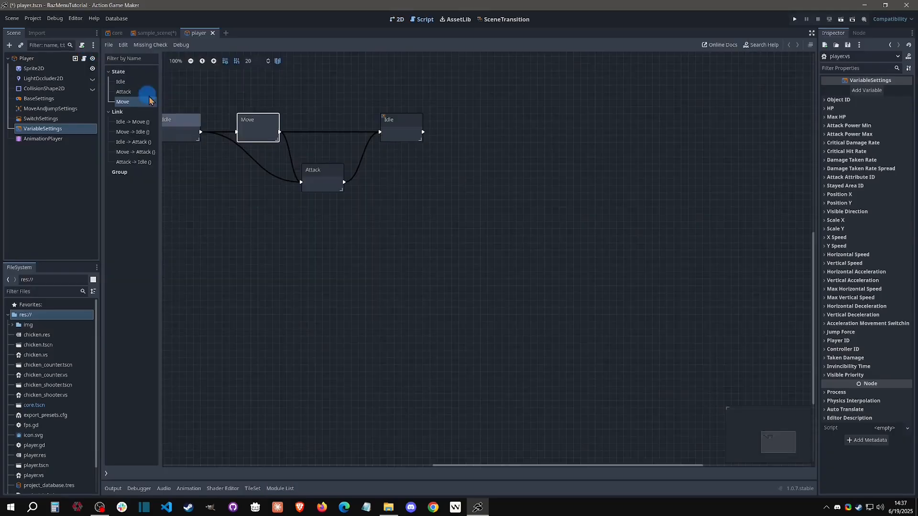
middle_drag(231, 141, 393, 217)
right_click(262, 197)
click(282, 204)
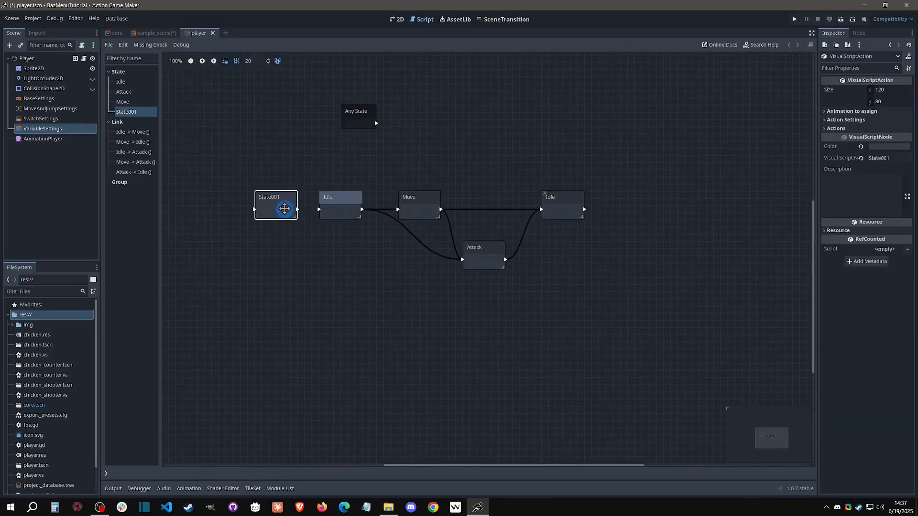
right_click(285, 209)
click(306, 306)
- Link State001 to the adjacent Idle state and set the link's condition to unconditional
right_click(282, 213)
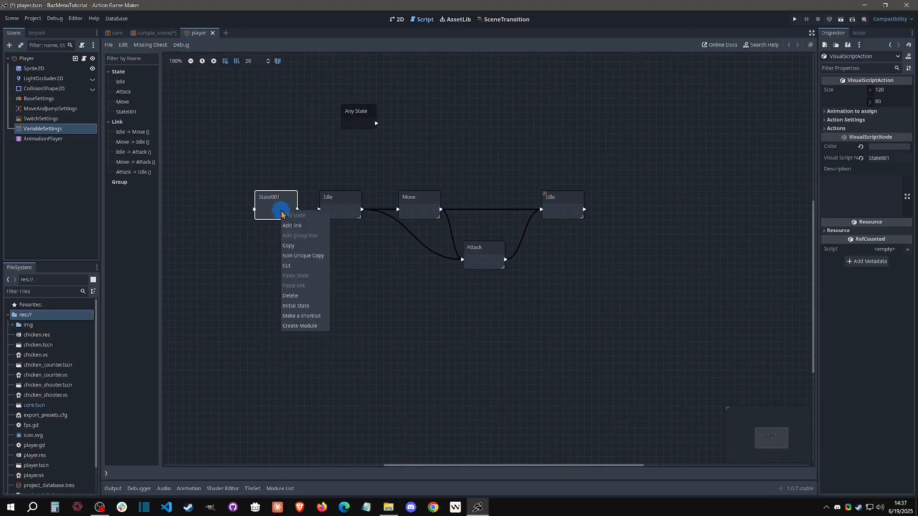
click(292, 226)
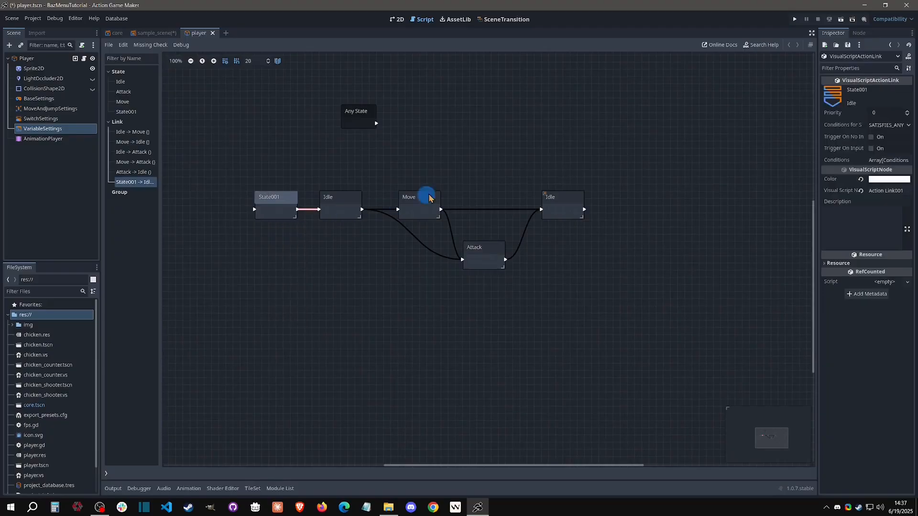
click(884, 126)
click(870, 170)
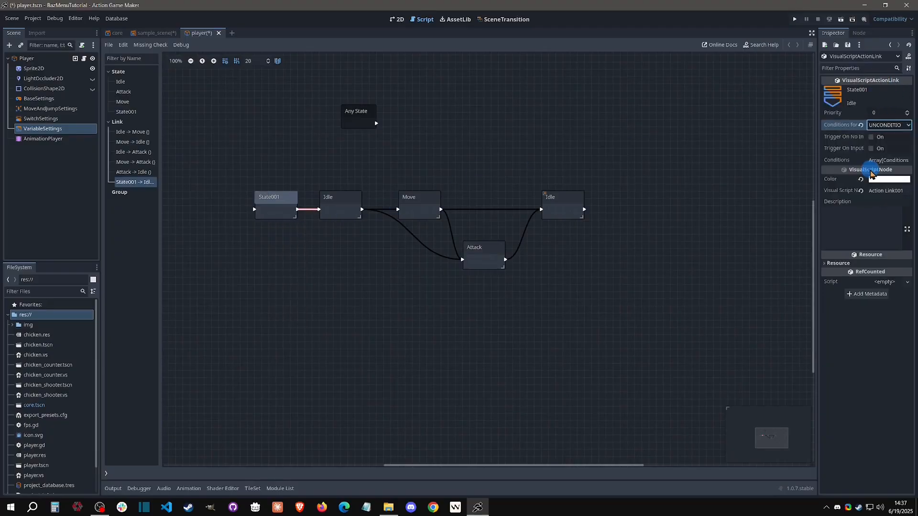
click(355, 205)
- Start adding an executable action to State001, filter the actions by "displ" and choose DisplayText
click(293, 203)
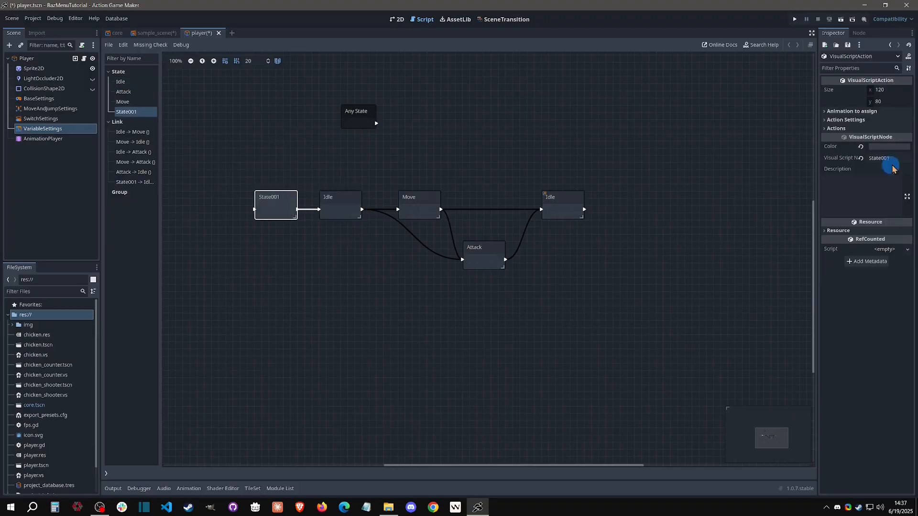
click(888, 128)
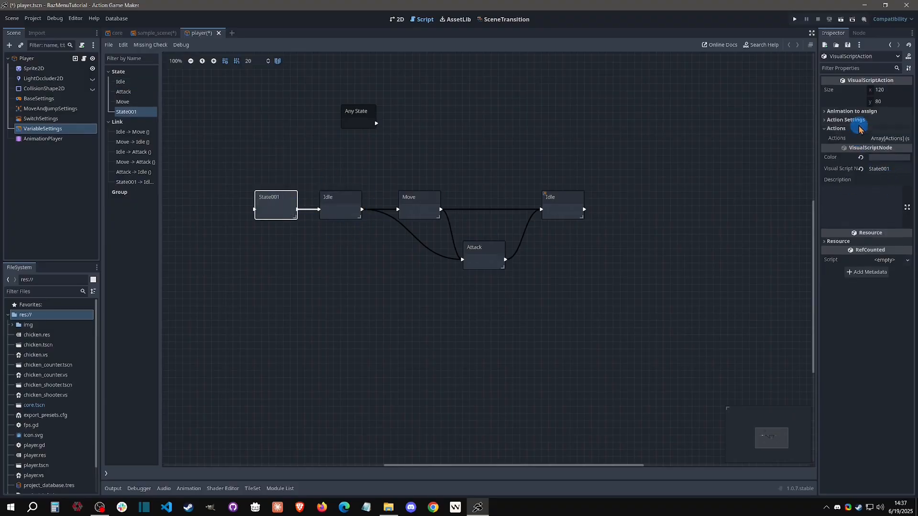
click(889, 138)
click(868, 163)
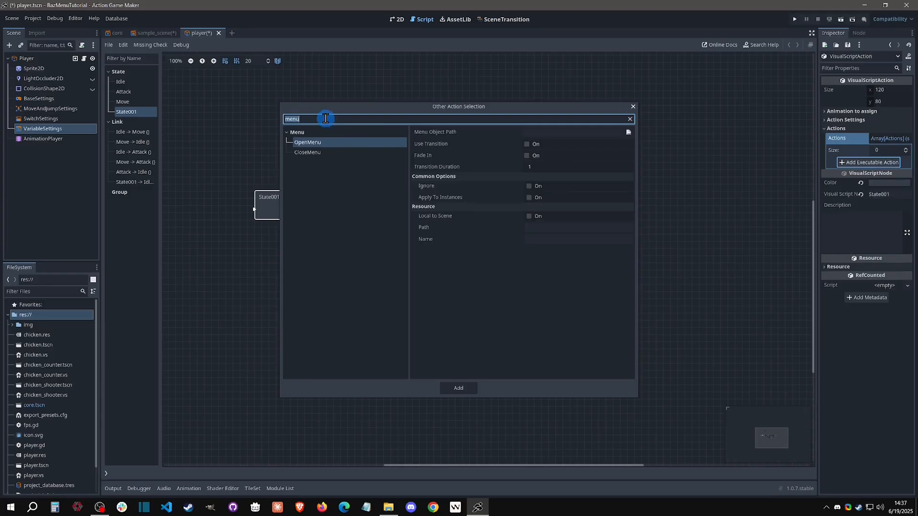
text(displ)
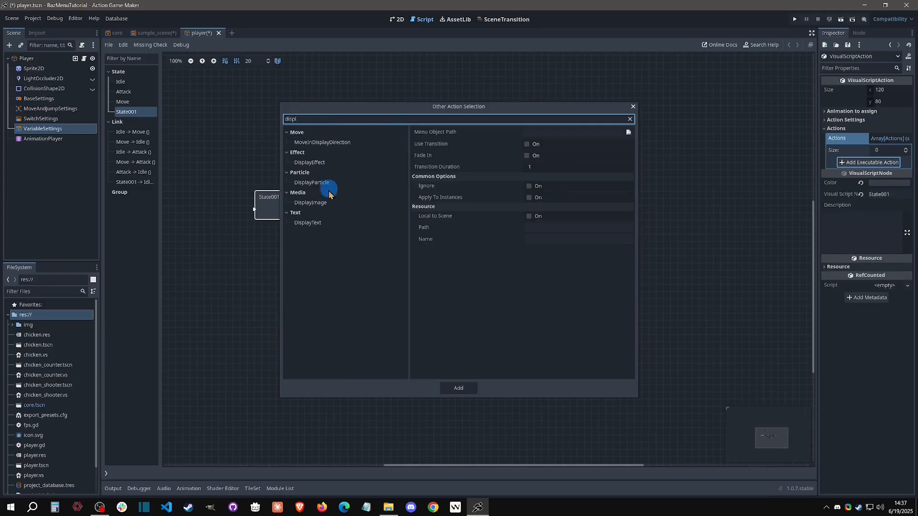
click(312, 223)
- Set the DisplayText action's text type to Variable with Object as the variable source
click(555, 143)
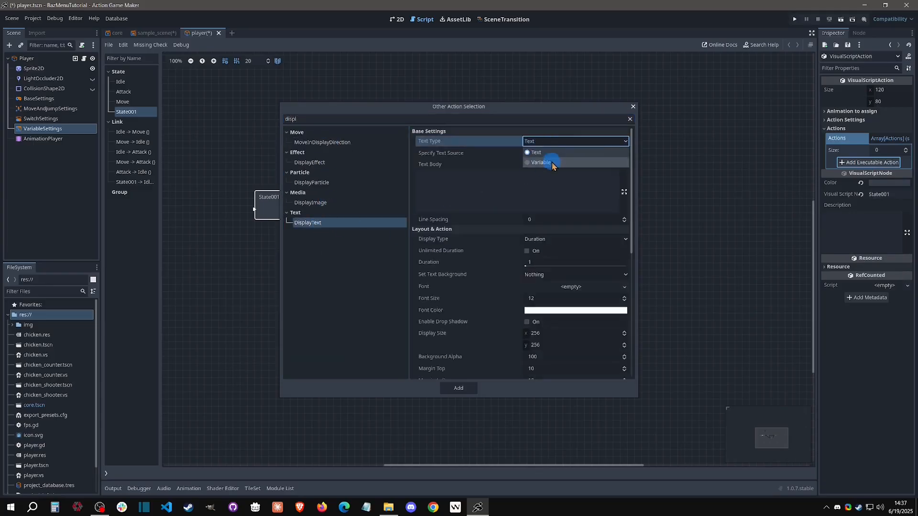
click(551, 163)
click(548, 154)
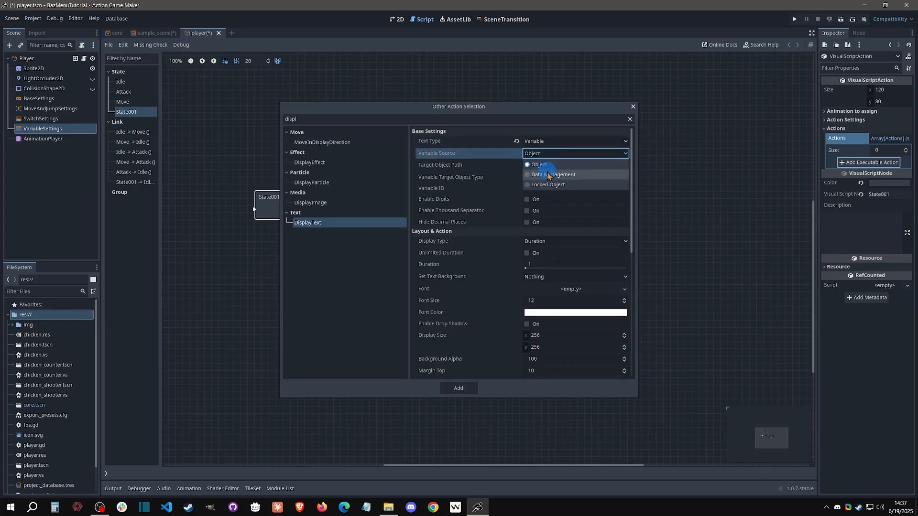
click(541, 165)
click(550, 153)
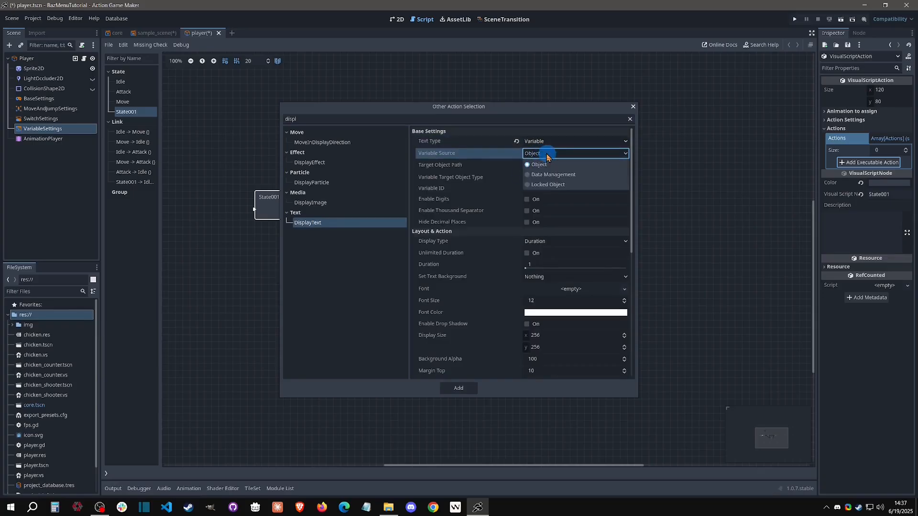
click(540, 162)
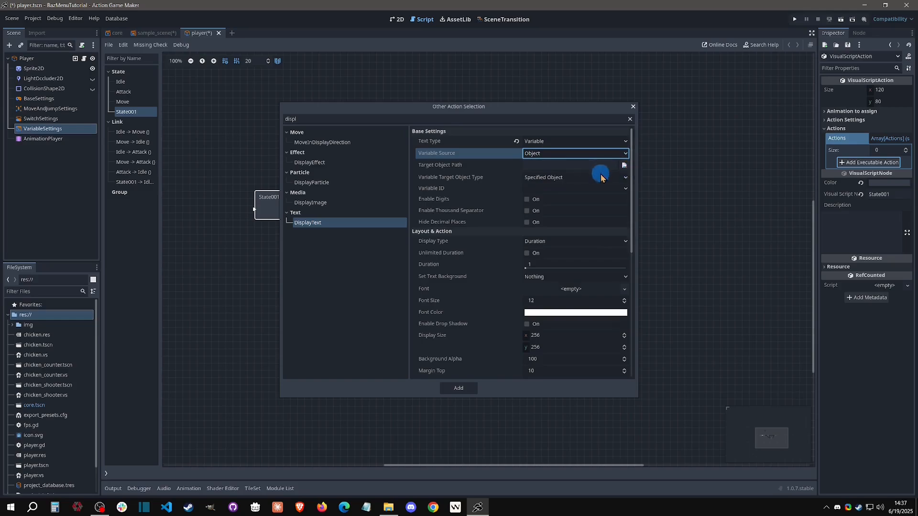
- Point the displayed variable at the player itself by setting the target object type to Myself and the variable ID to stayed_area_id
click(624, 165)
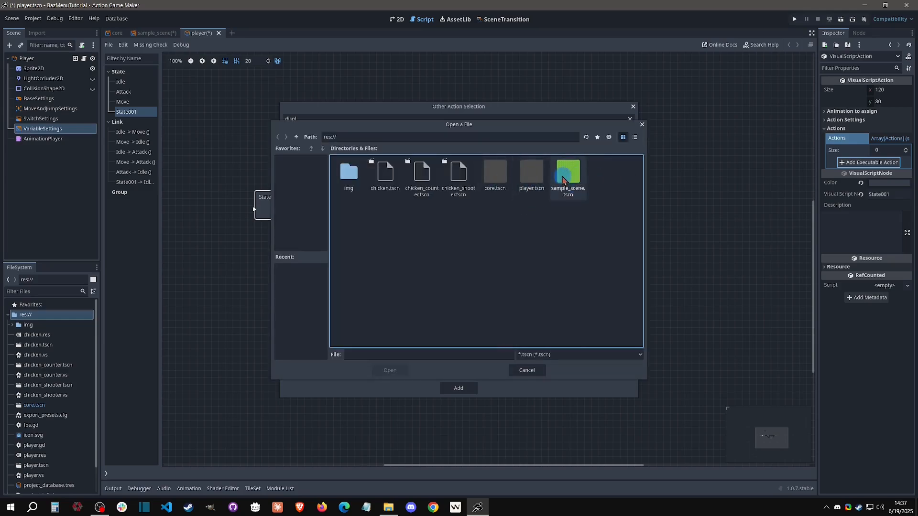
double_click(528, 180)
click(558, 180)
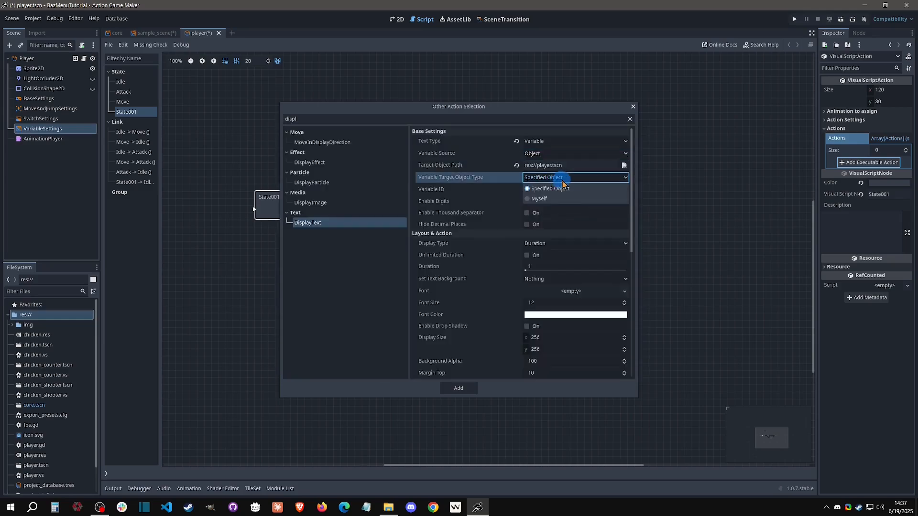
click(550, 184)
click(549, 181)
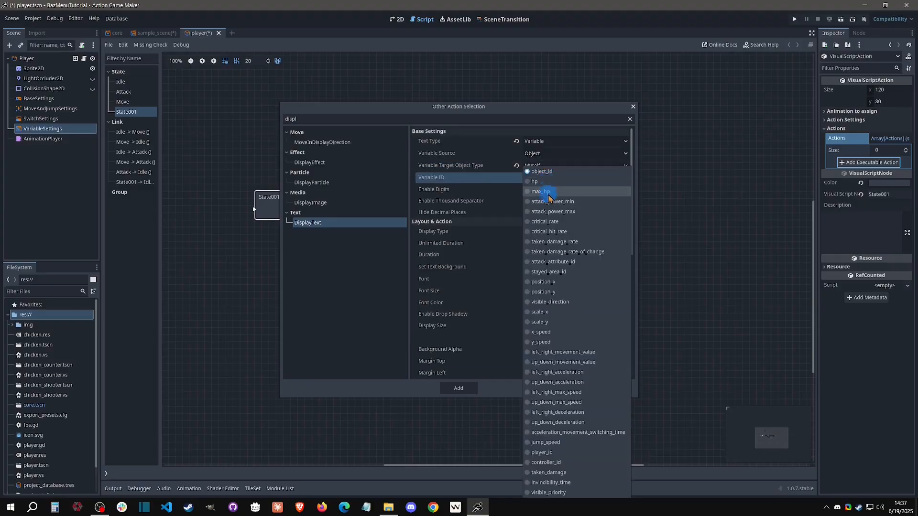
click(555, 272)
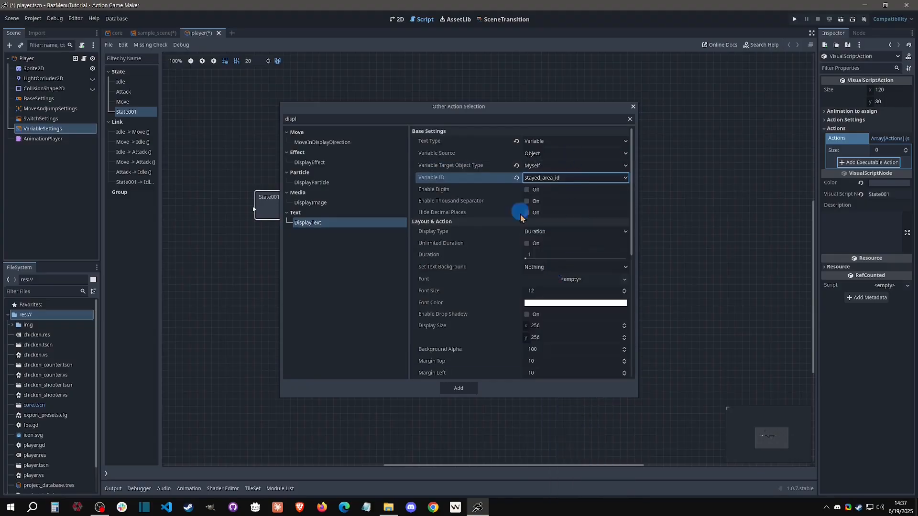
- Format the displayed number with a digit length of 2, zero padding enabled and decimal places hidden
click(527, 190)
click(526, 192)
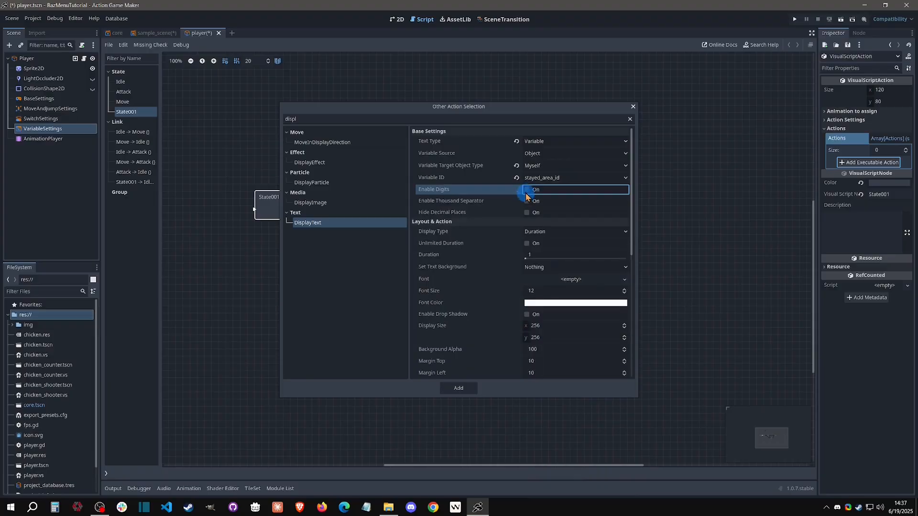
click(526, 189)
click(536, 202)
text(2)
key(Return)
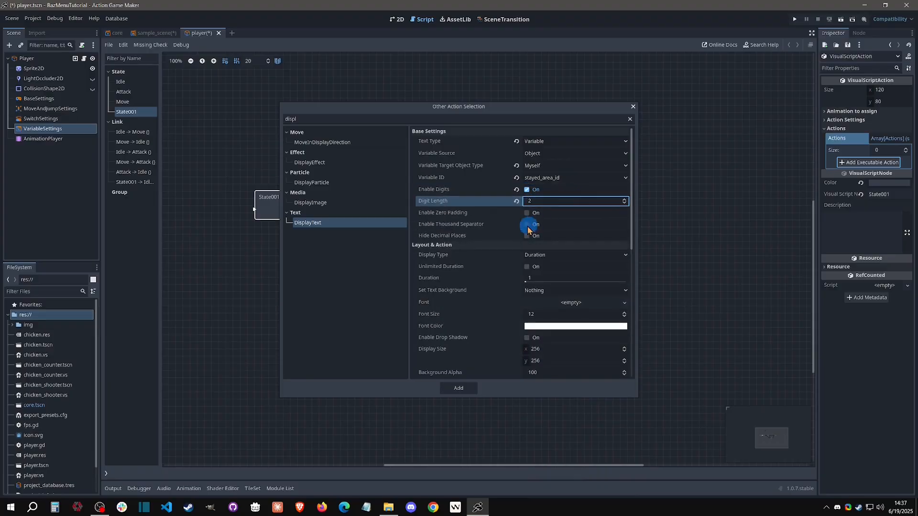
click(529, 215)
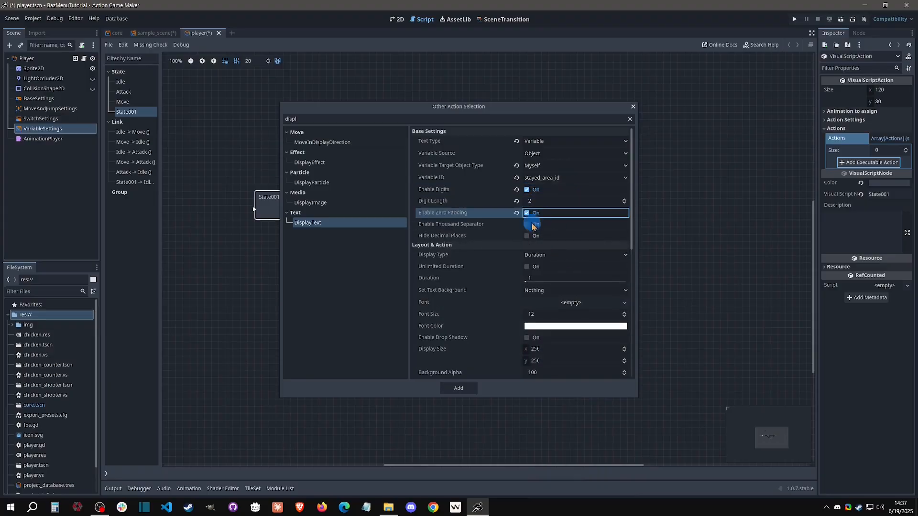
click(534, 242)
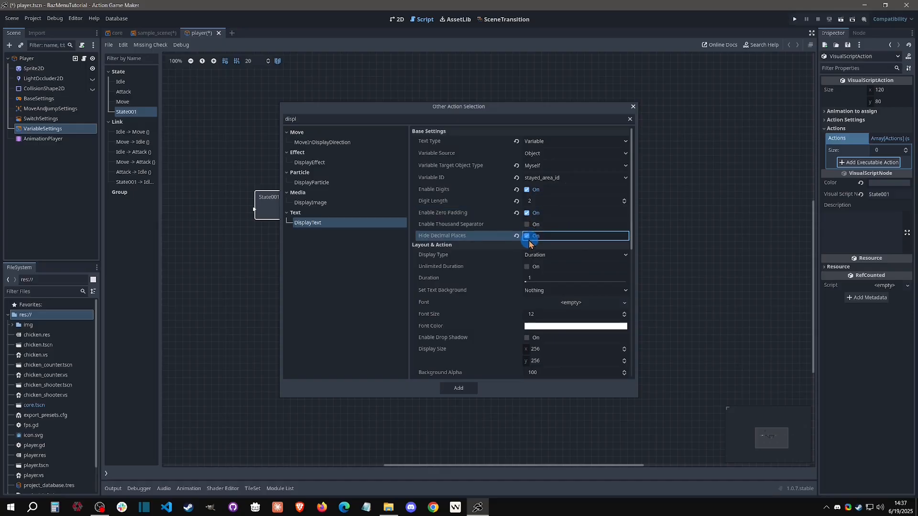
- Give the text an unlimited duration and a font size of 24, and add the DisplayText action to State001
click(547, 255)
click(542, 265)
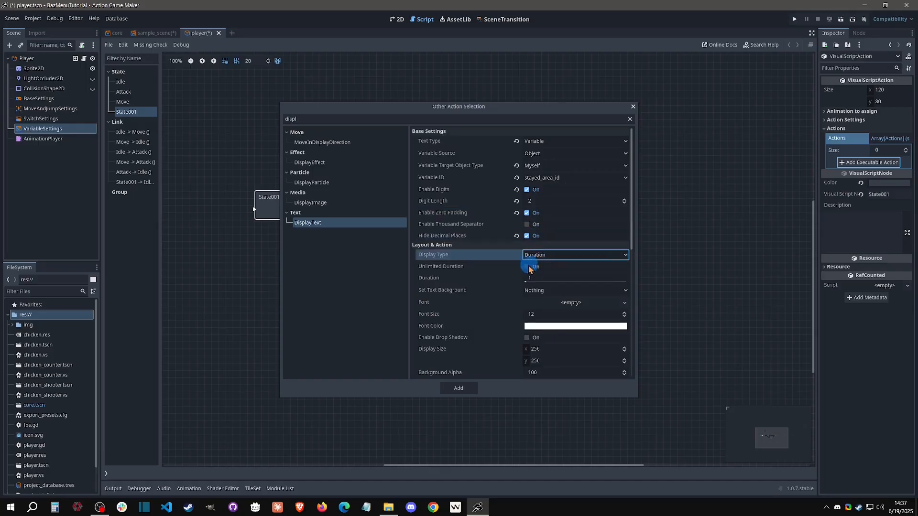
click(527, 266)
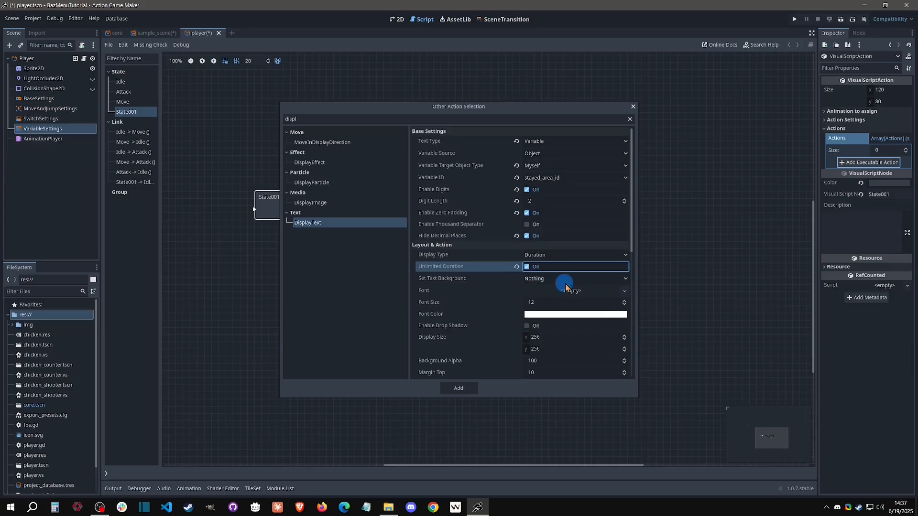
scroll(553, 279, down, 3)
click(545, 244)
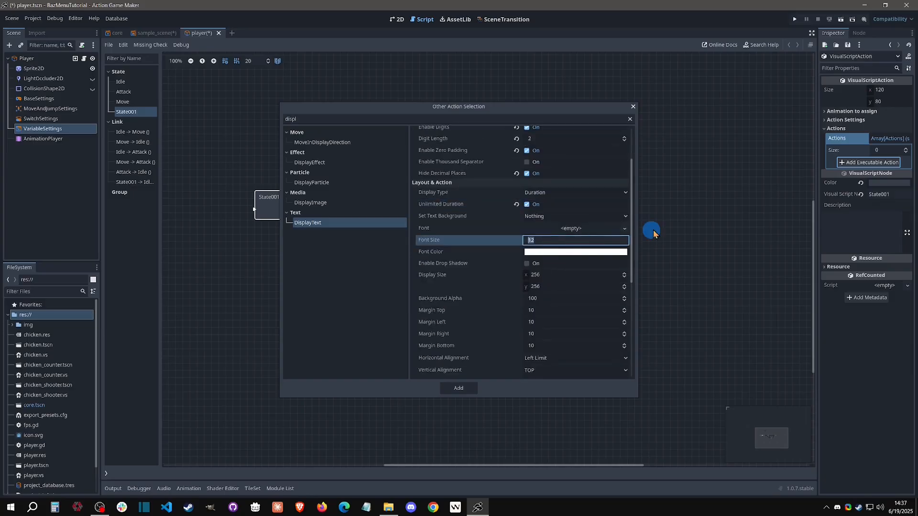
text(24)
key(Return)
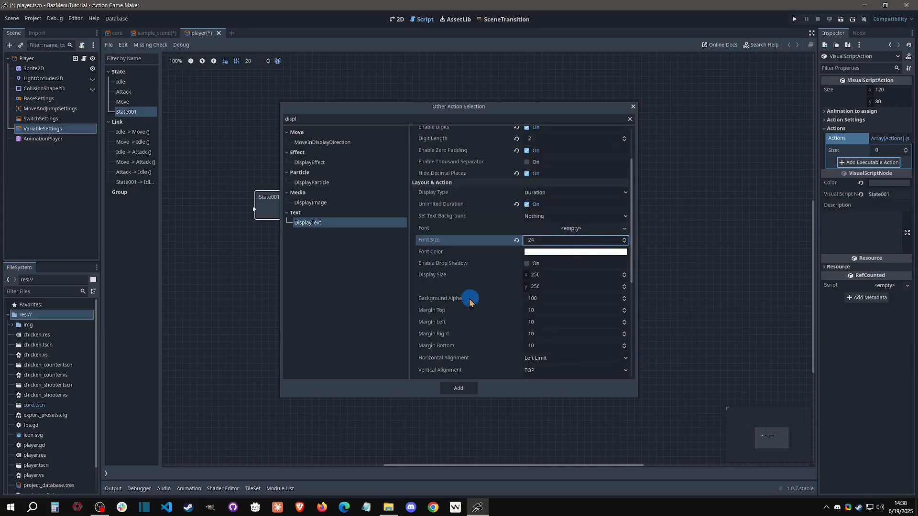
scroll(471, 298, down, 3)
click(475, 393)
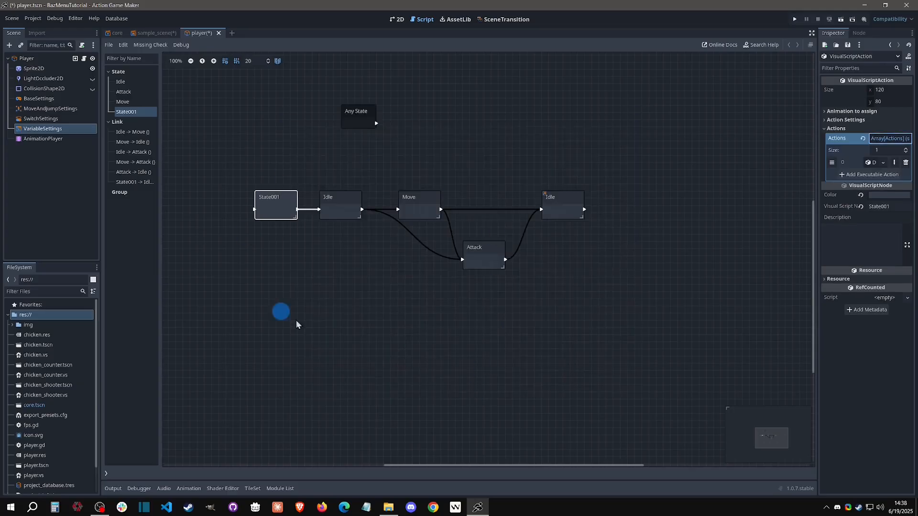
- Run the game, walk the player off the stone patch to check the displayed area ID, and close the game
click(795, 19)
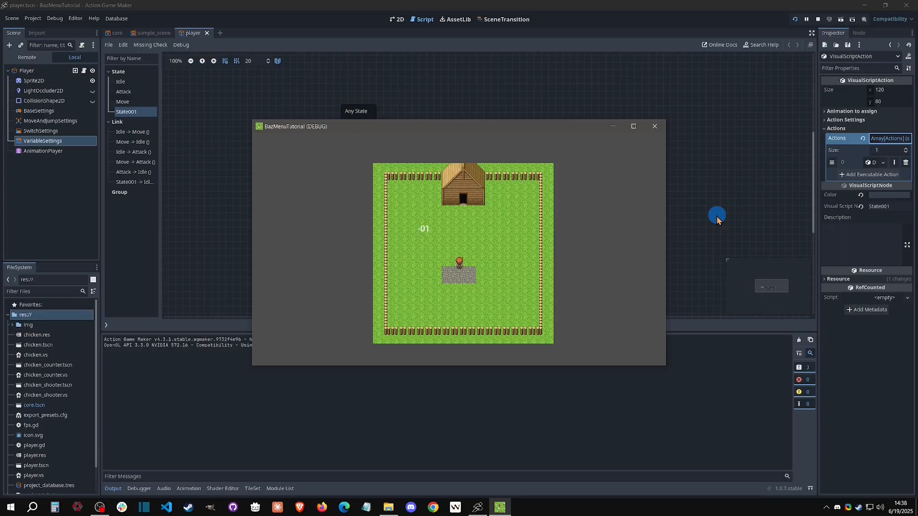
key(Up)
click(655, 126)
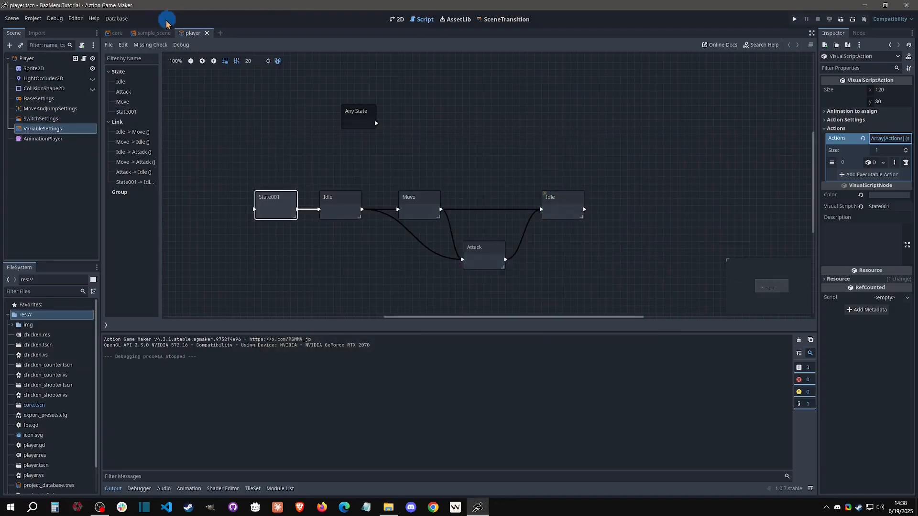
- Examine where the Player's origin sits relative to its sprite in the player scene's 2D view
click(397, 19)
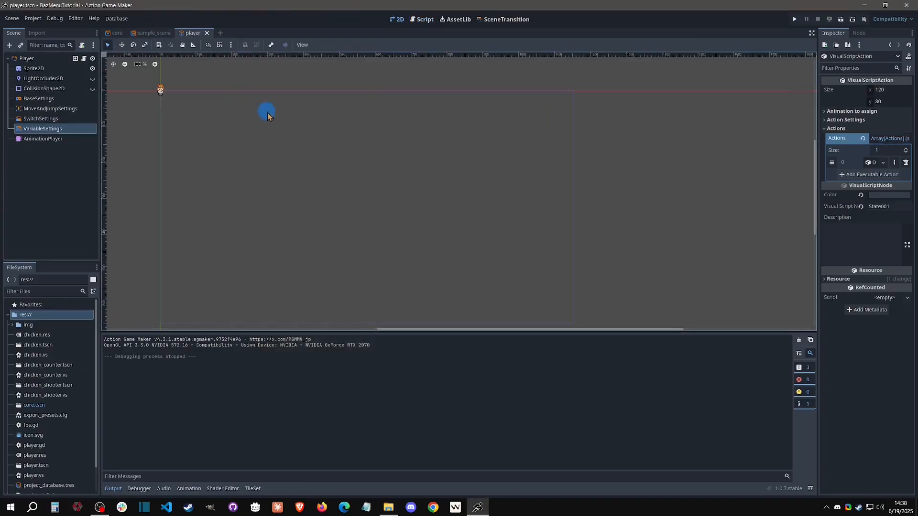
middle_drag(268, 113, 371, 131)
scroll(328, 111, up, 12)
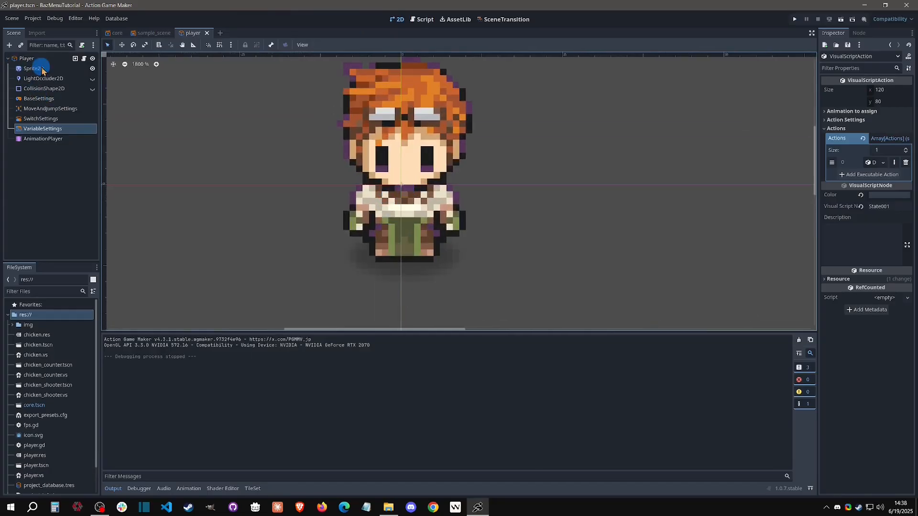
click(29, 59)
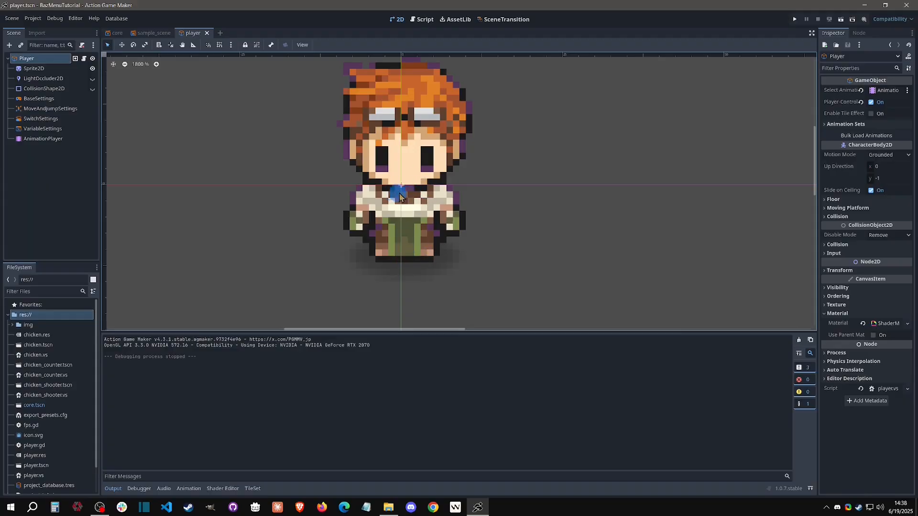
- Shift the player's Sprite2D to a vertical offset of about -11.26 px, and reset the offset to its default
click(21, 68)
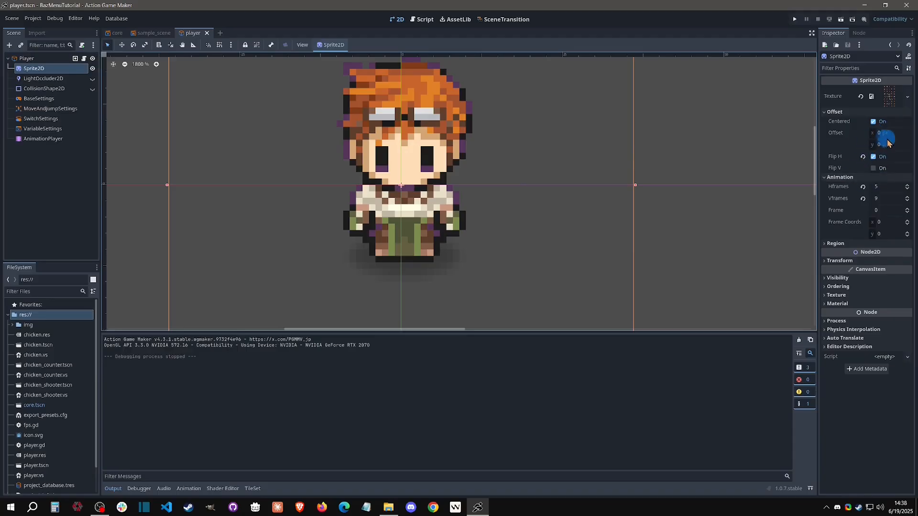
drag(890, 144, 459, 255)
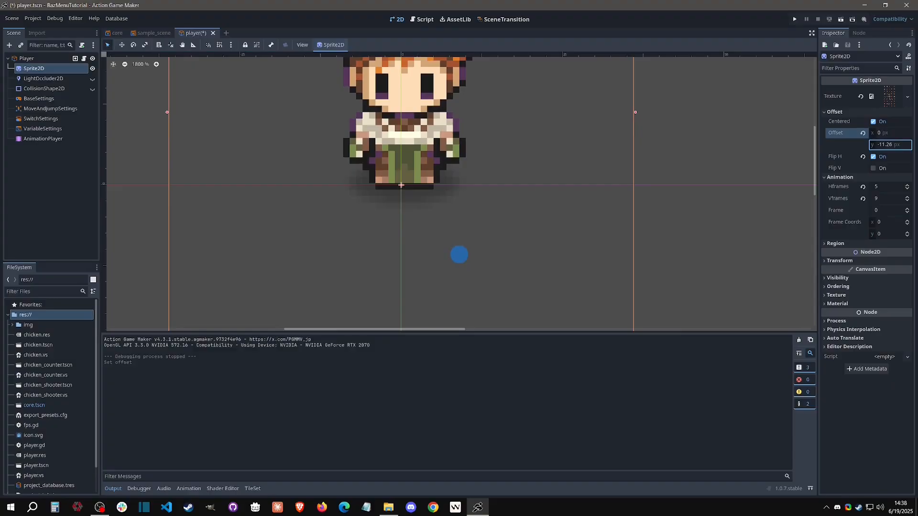
click(863, 132)
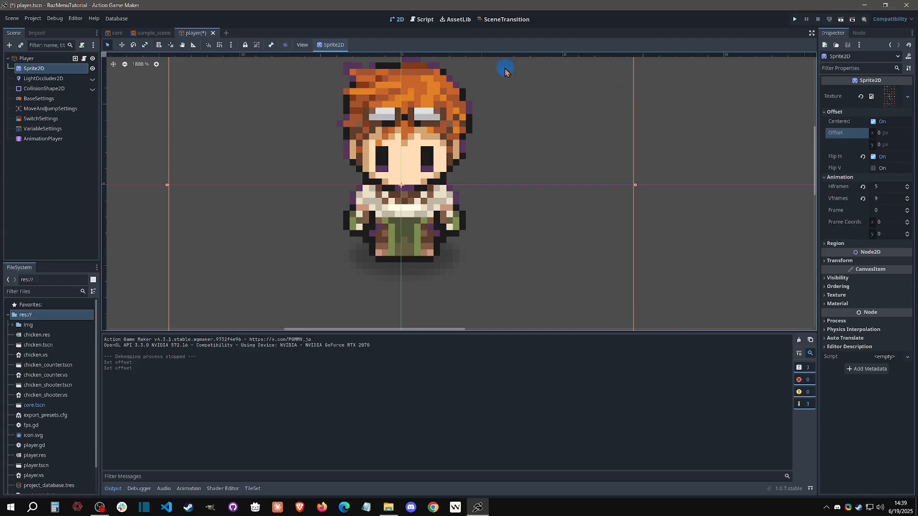
- In sample_scene, look through the tile sheets of the Base and BaseCover layers, ending on BaseCover's 008.png
click(153, 33)
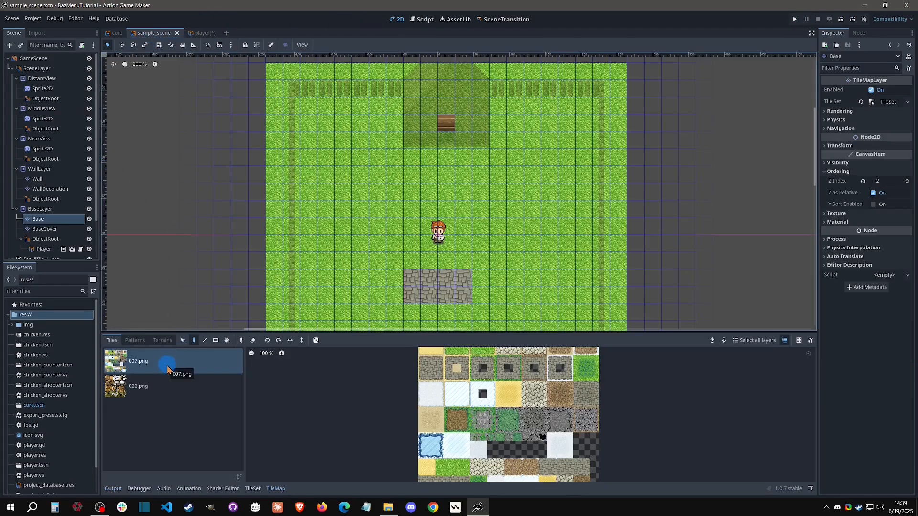
click(174, 387)
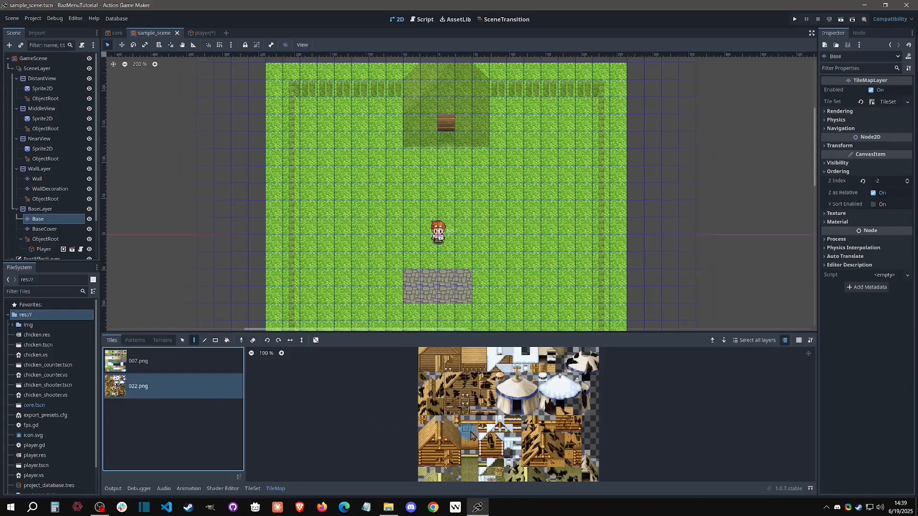
click(158, 370)
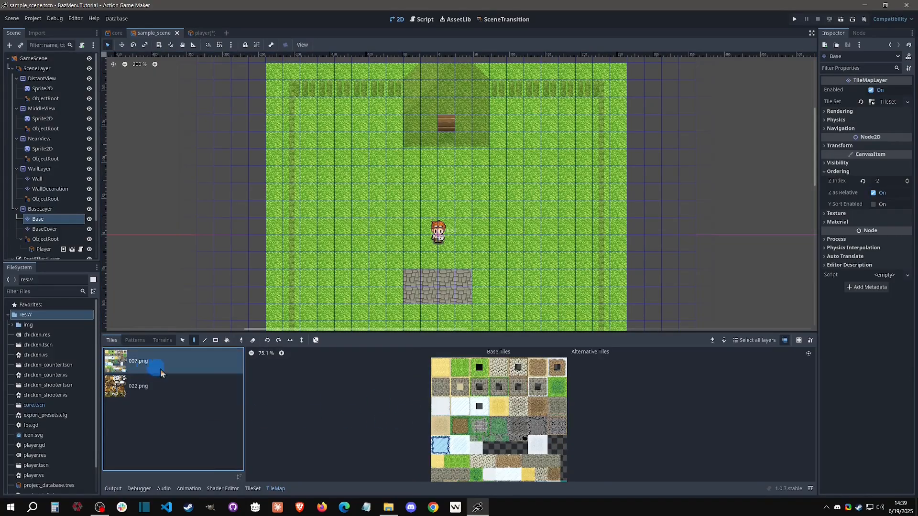
click(571, 408)
click(45, 229)
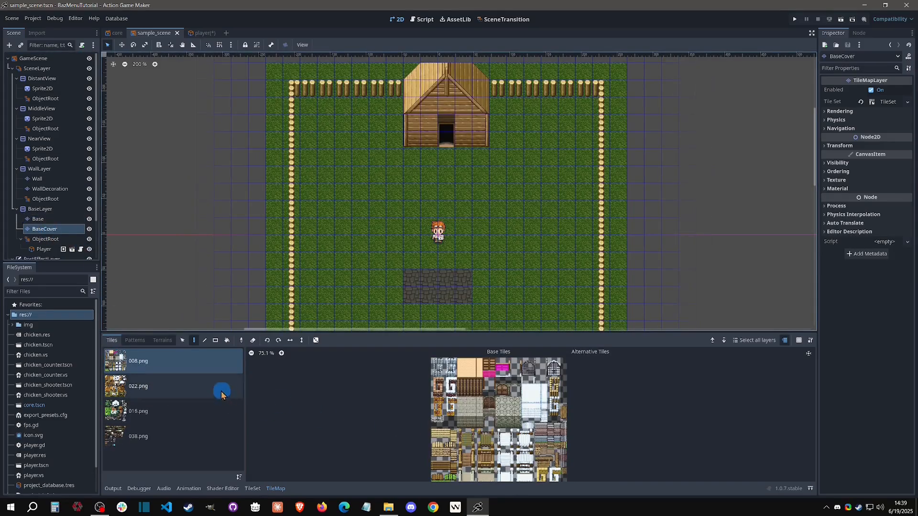
click(284, 369)
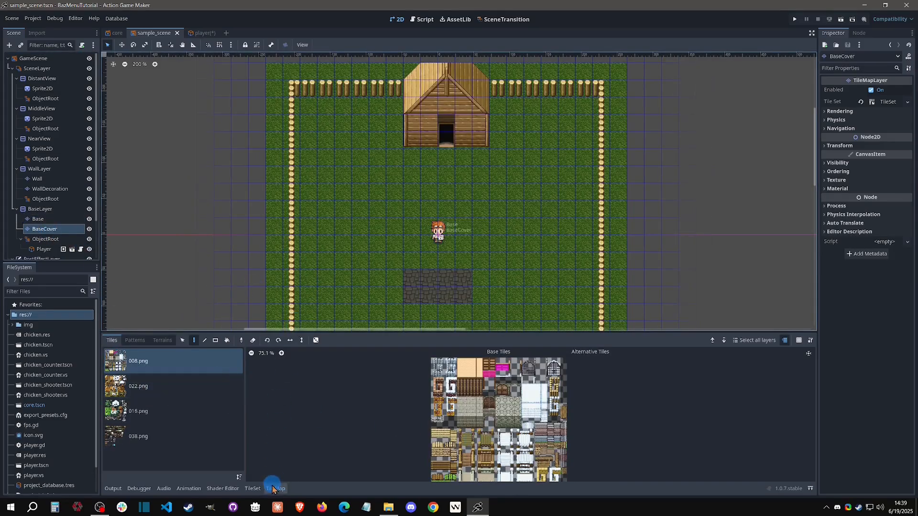
click(146, 386)
click(152, 412)
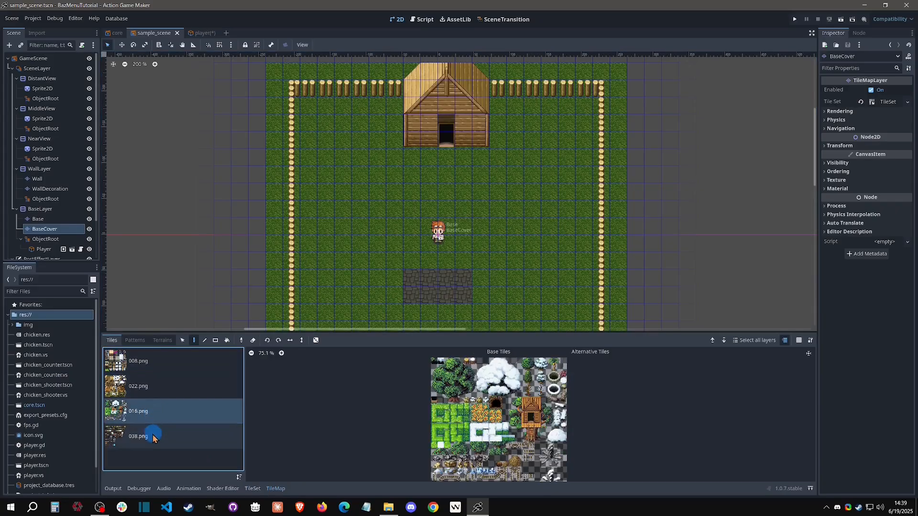
click(153, 436)
click(153, 416)
click(151, 362)
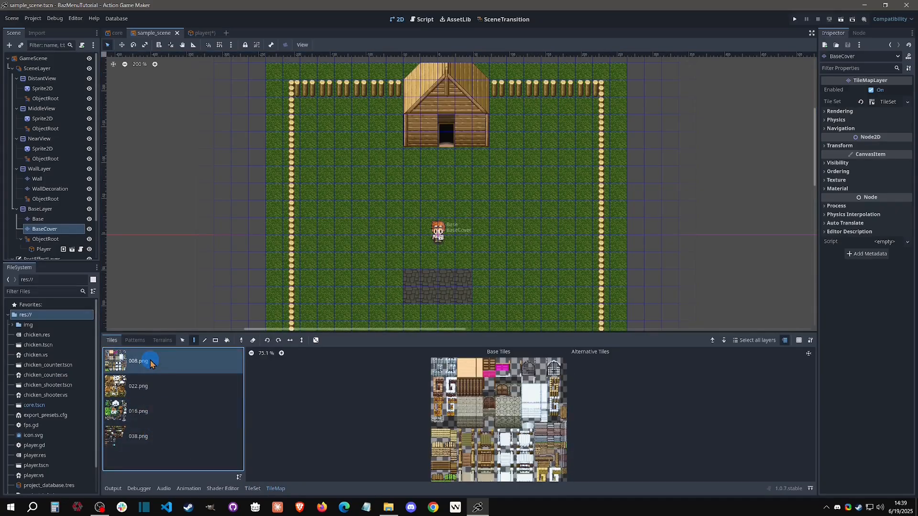
- In BaseCover's tile set, select the small tile block below the arch in 008.png, enable its Area Value and set it to 2
click(558, 384)
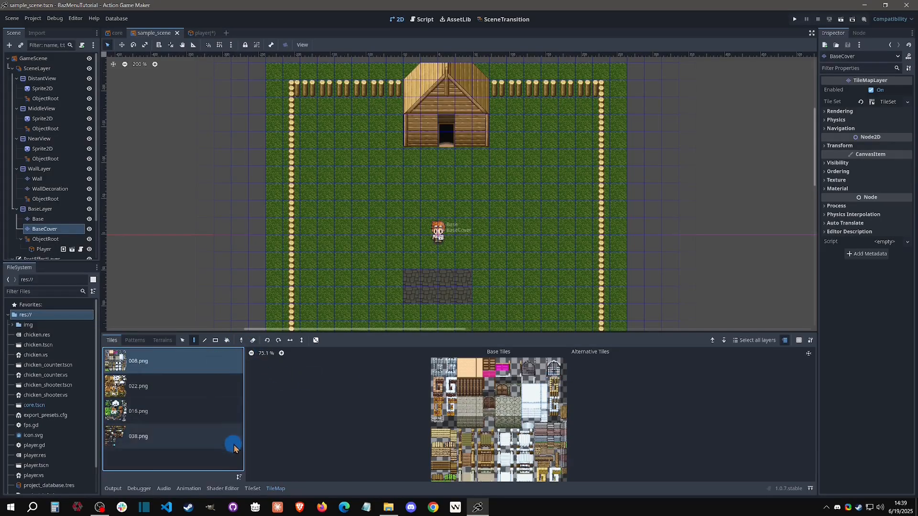
click(253, 489)
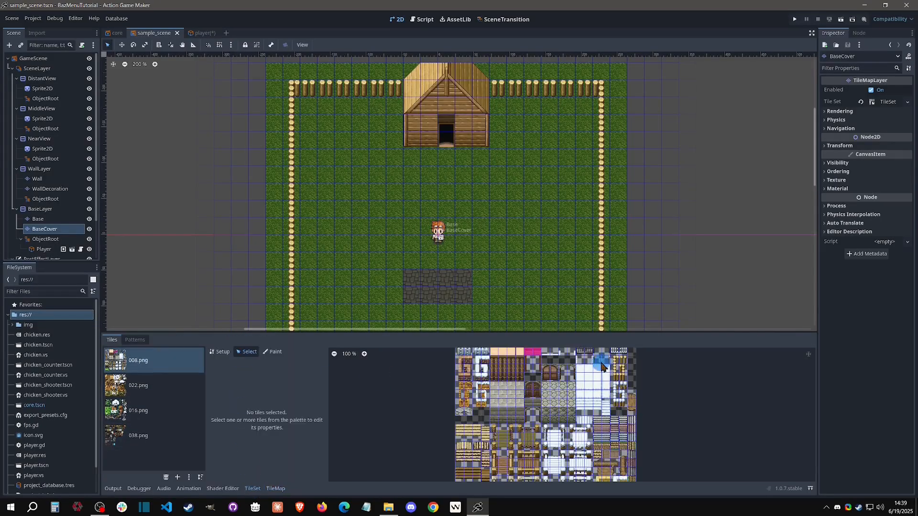
drag(617, 364, 627, 379)
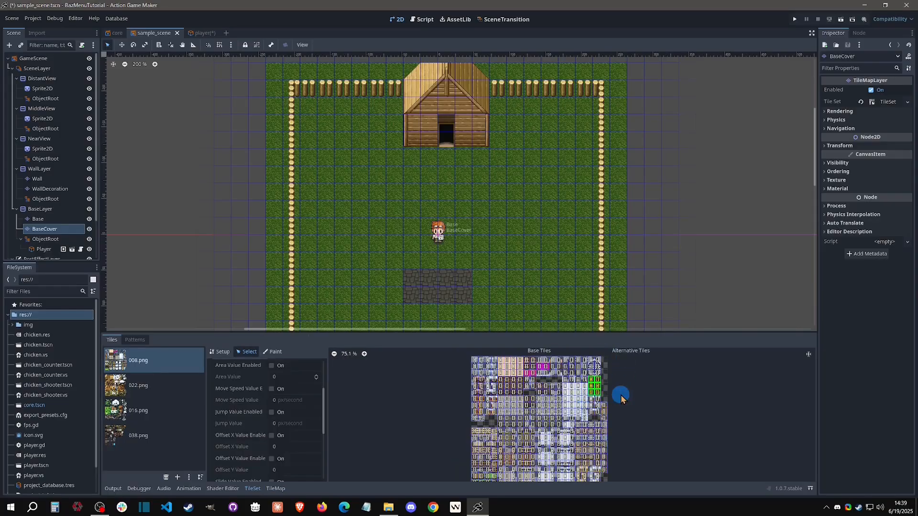
click(621, 395)
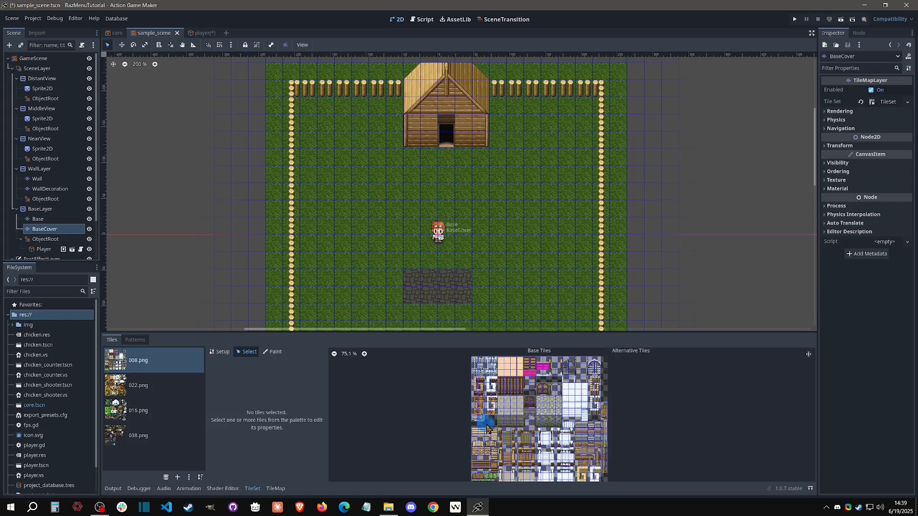
drag(584, 376, 597, 395)
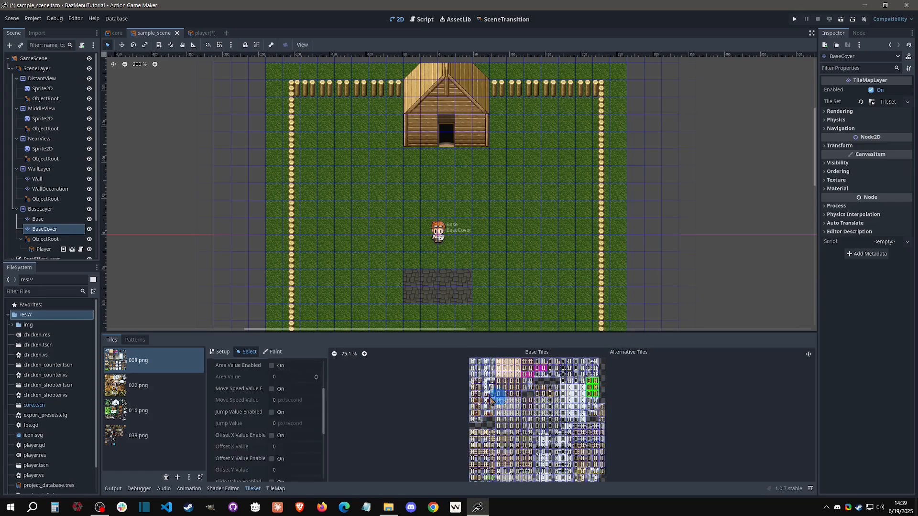
scroll(263, 421, up, 2)
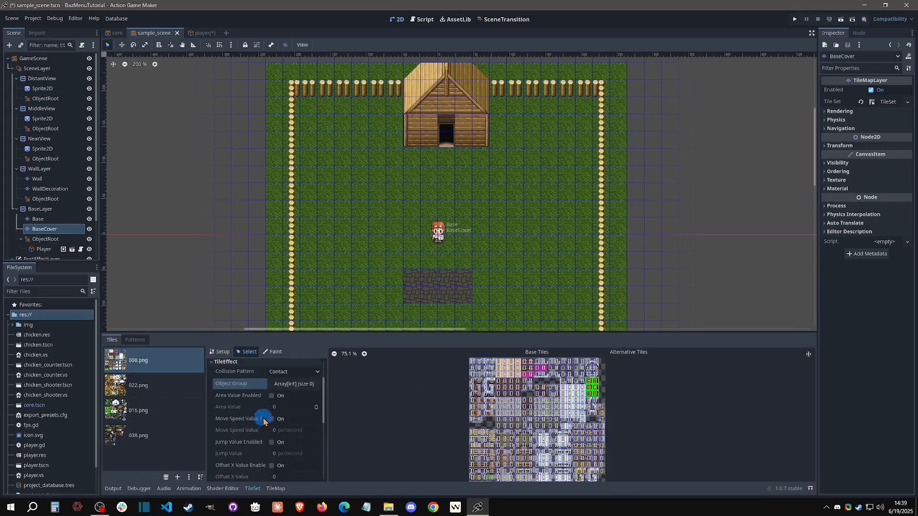
click(271, 396)
click(300, 406)
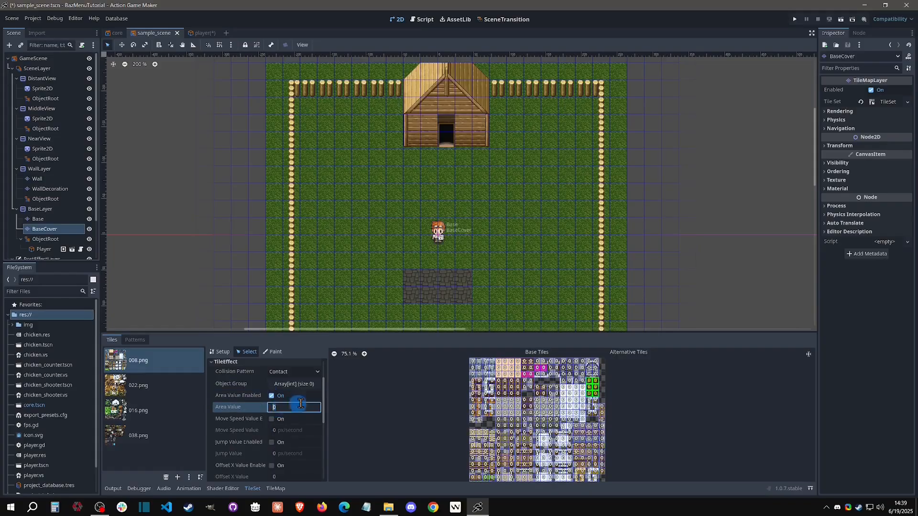
text(2)
click(349, 401)
- Restrict the selected tiles' effect to a single object group, Player
click(295, 374)
click(285, 383)
click(293, 384)
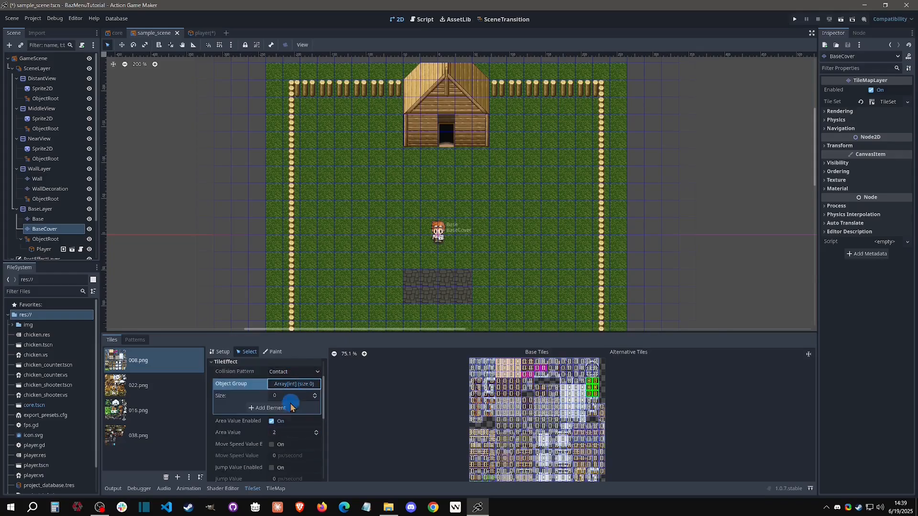
click(271, 408)
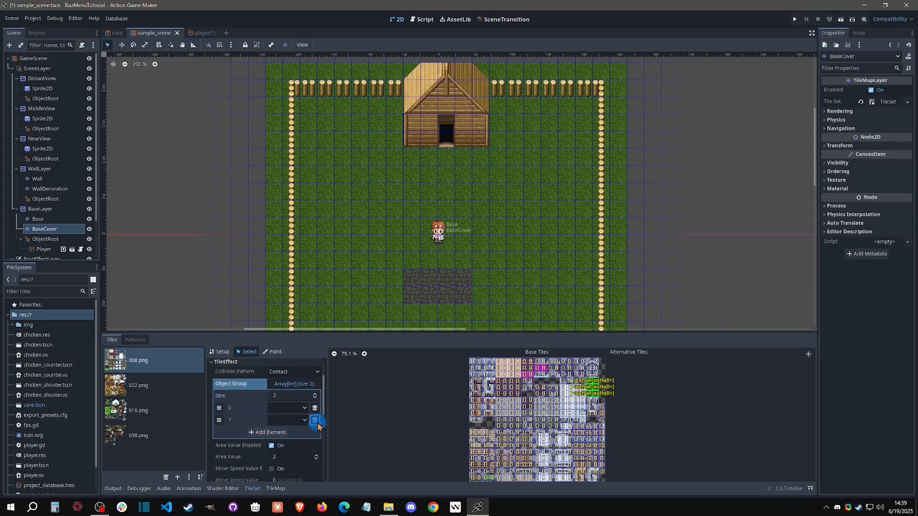
click(292, 409)
click(292, 418)
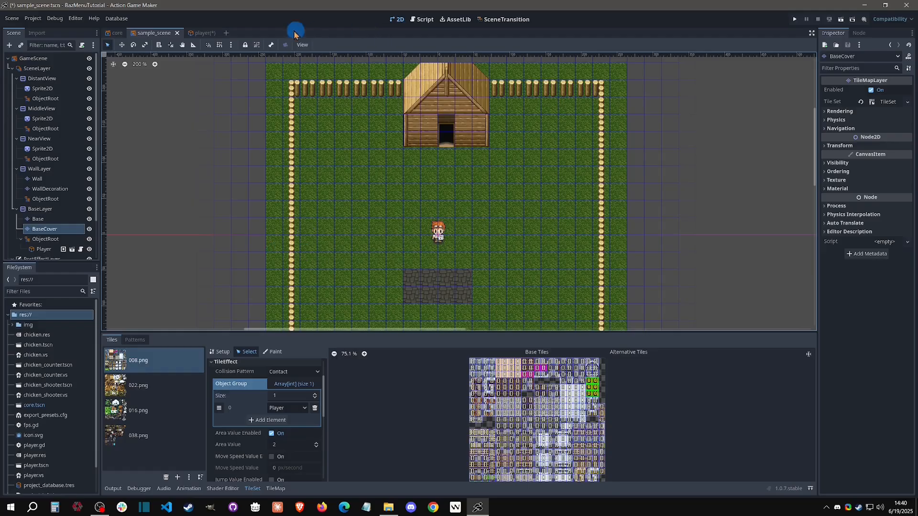
- In the player scene's MoveAndJumpSettings, set the horizontal speed to 200 px/second
click(204, 33)
click(43, 108)
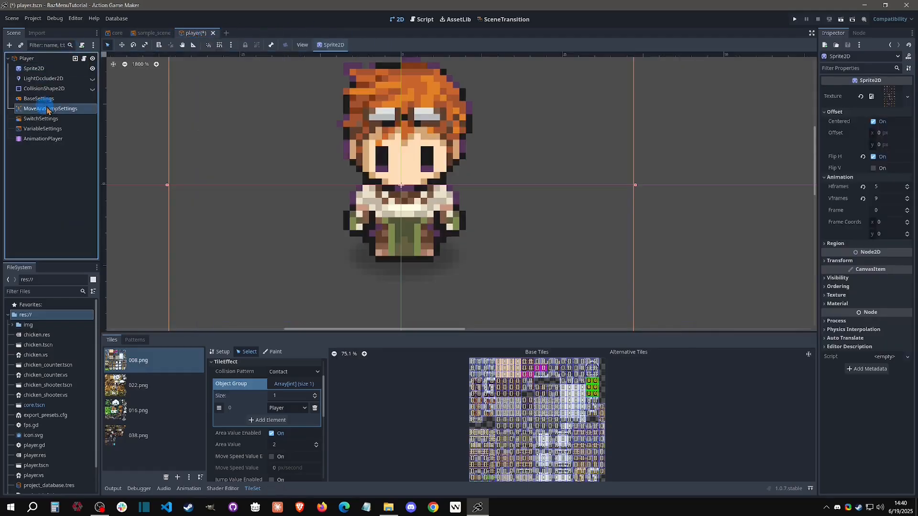
click(885, 220)
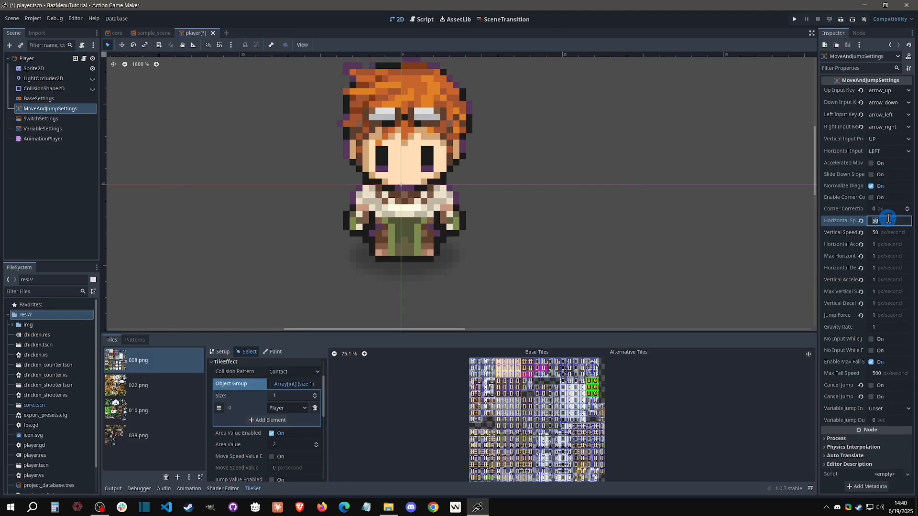
text(200)
key(Tab)
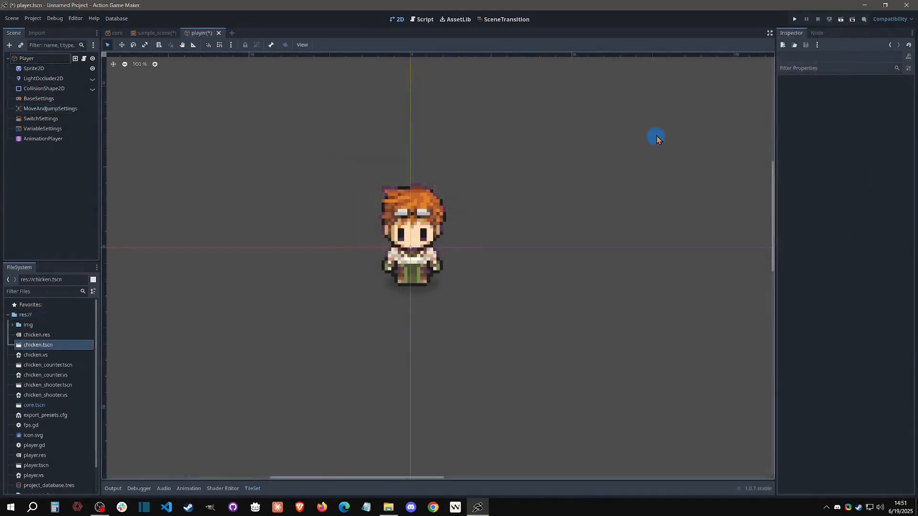
- Run the game, check the displayed area ID while the player walks around the field, and close the game
click(795, 20)
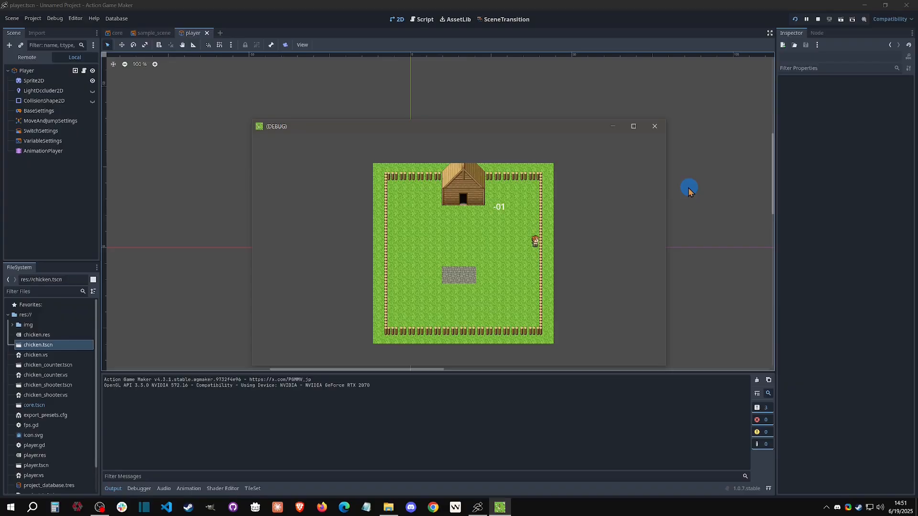
click(658, 126)
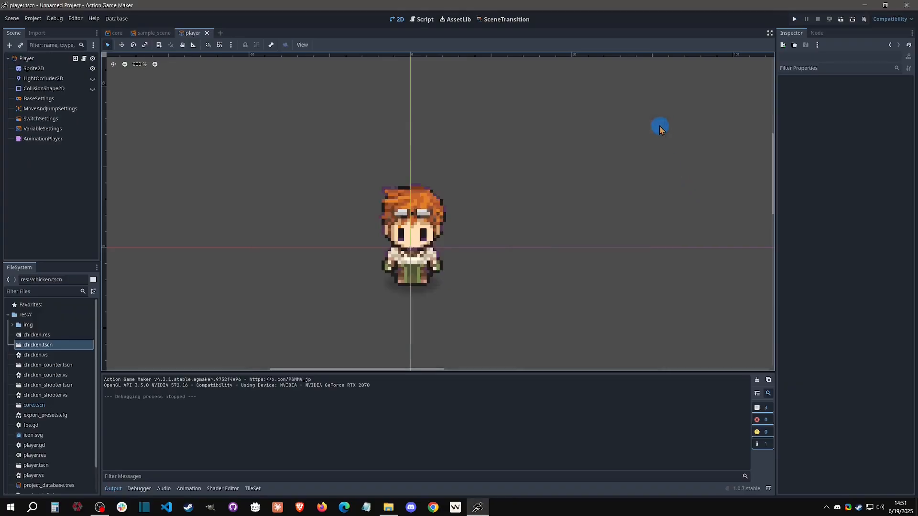
- Turn on Enable Tile Effect for the Player, run the game to check the area ID on the stone patch, and close it
click(48, 59)
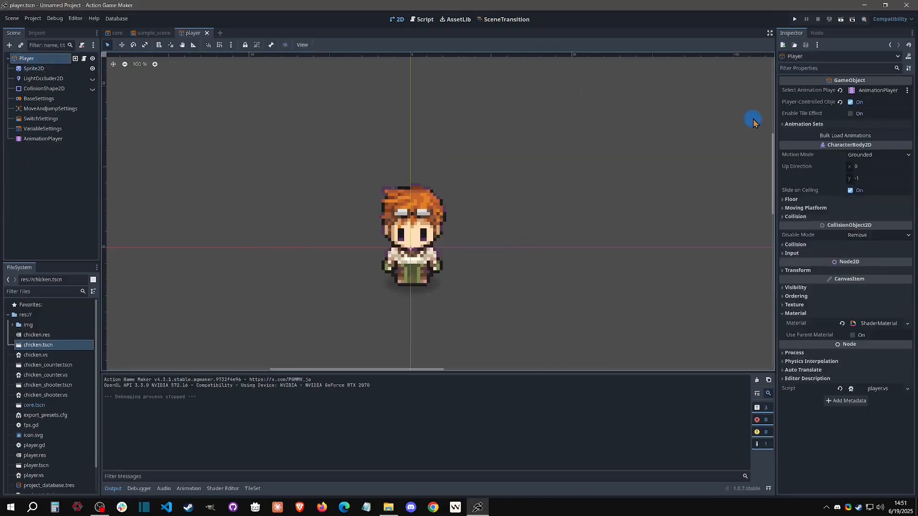
click(850, 113)
click(795, 19)
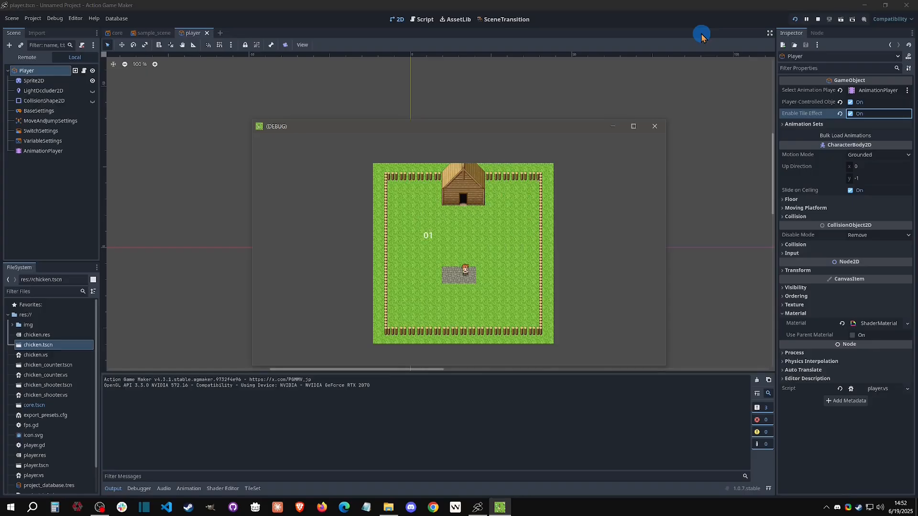
key(Right)
key(Up)
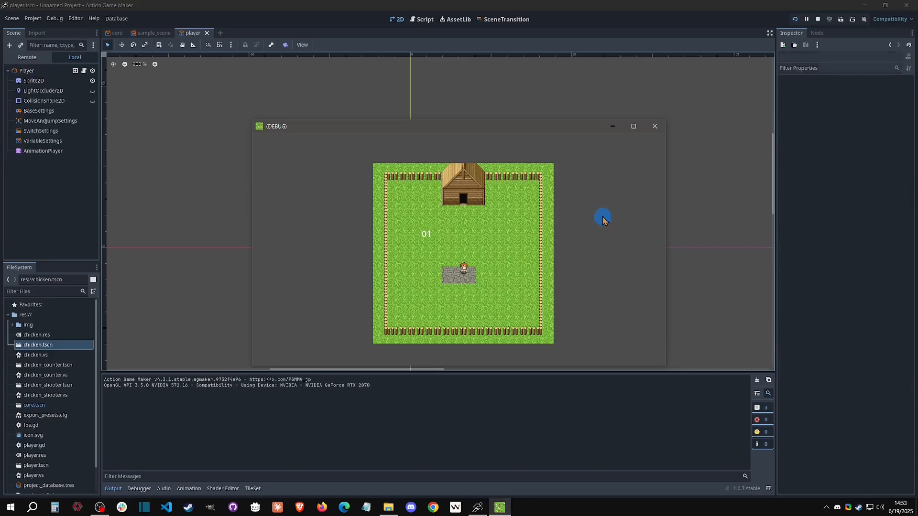
click(655, 126)
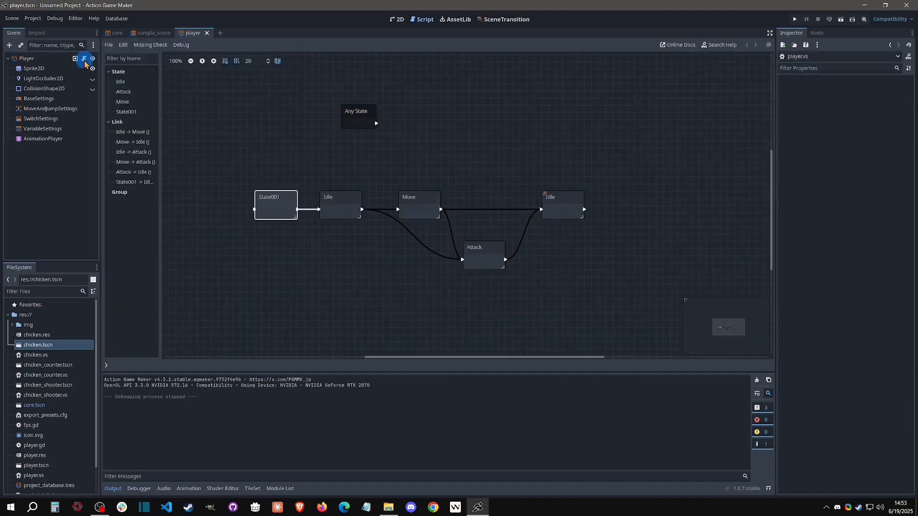
- In the Player's visual script, make a shortcut of the Move state and place it above the original, beside Any State
click(84, 58)
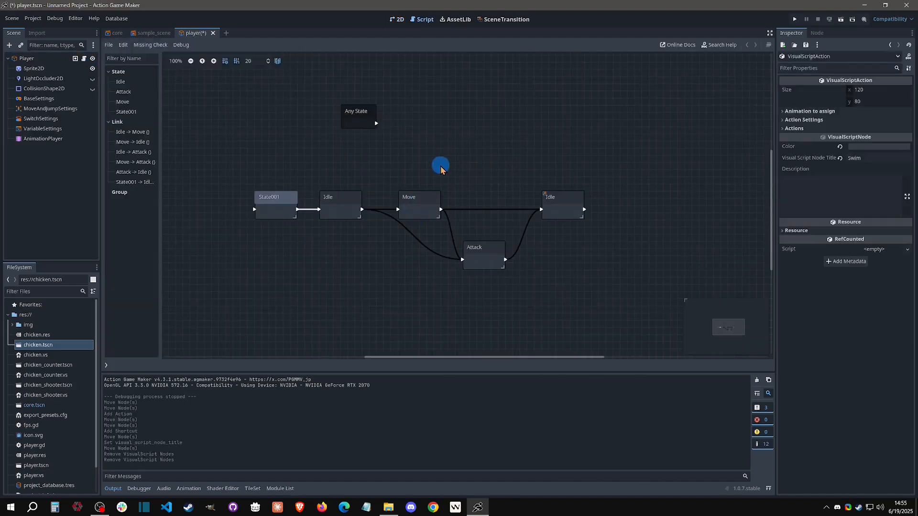
click(420, 210)
right_click(420, 206)
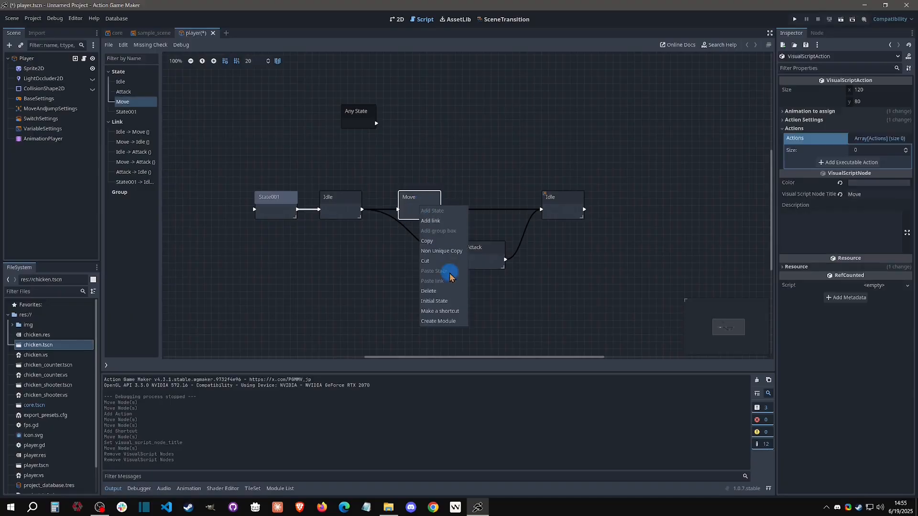
click(448, 310)
drag(425, 246, 425, 143)
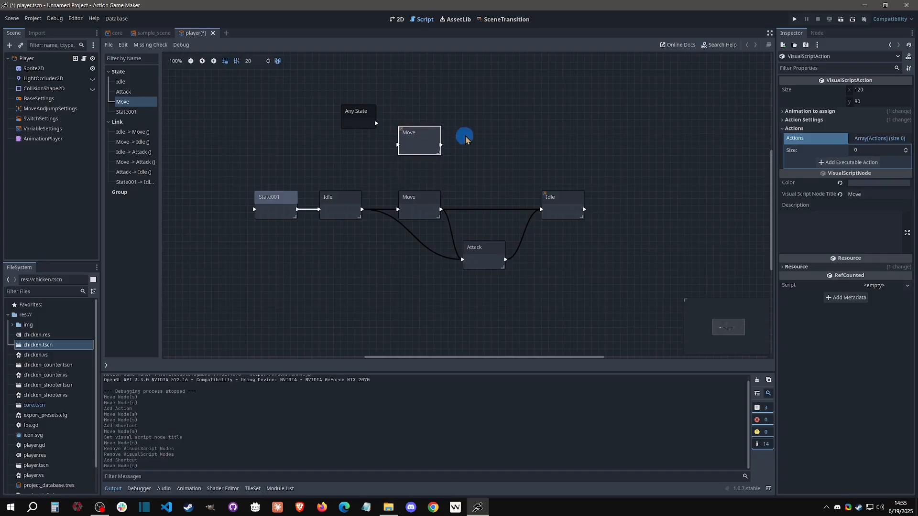
- Add a new state beside the Move shortcut and title it Swim Idle
right_click(482, 140)
click(482, 140)
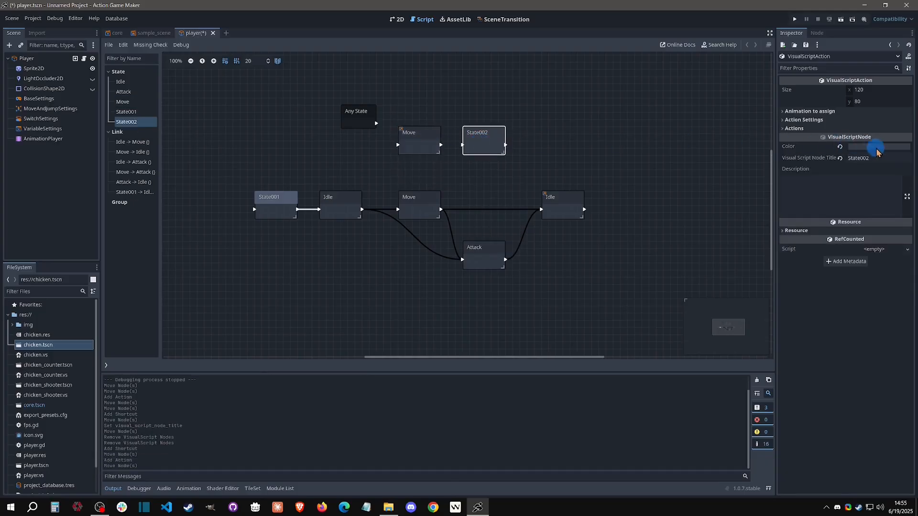
double_click(846, 159)
text(Swim)
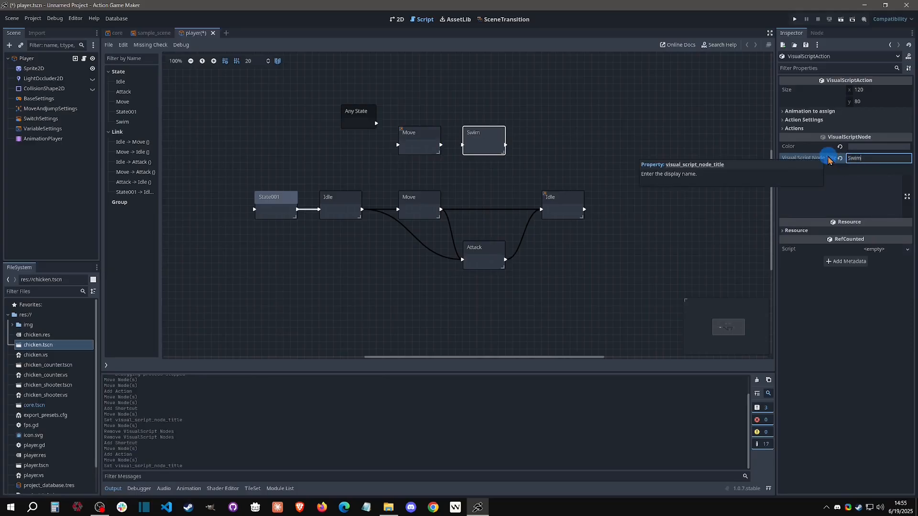
key(Return)
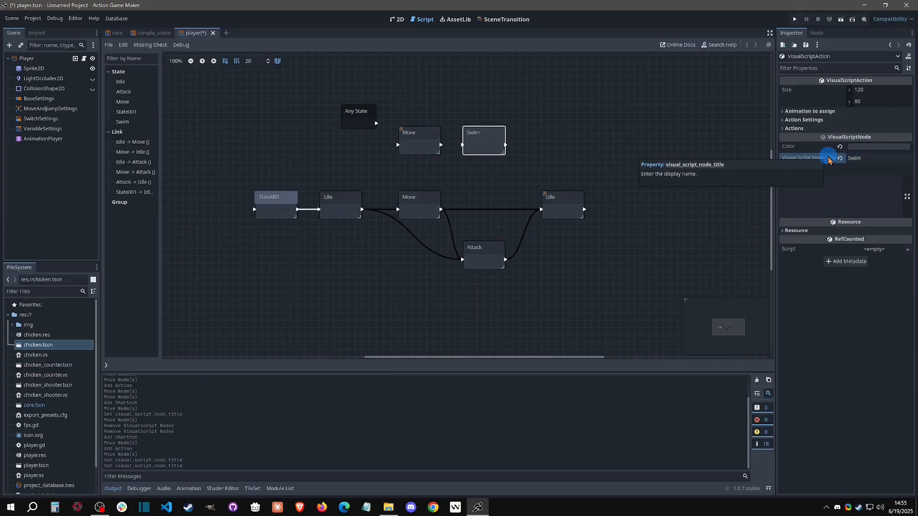
click(858, 158)
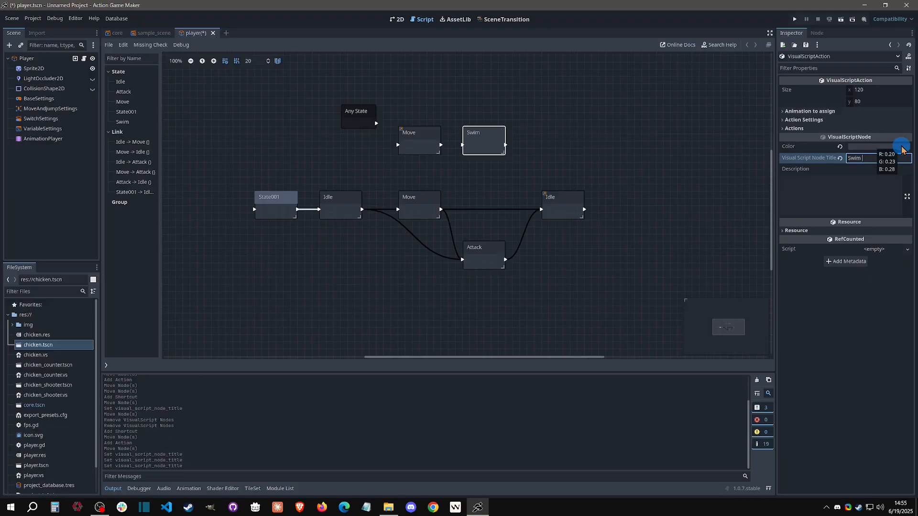
click(491, 139)
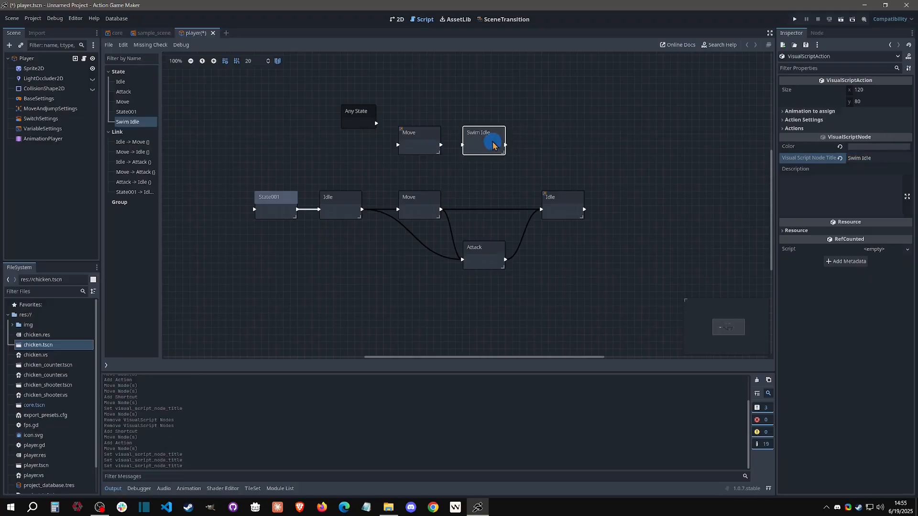
- Duplicate the Swim Idle state, place the copy beside it, and title the copy Swim Movement
key(ctrl+c)
key(ctrl+v)
click(539, 138)
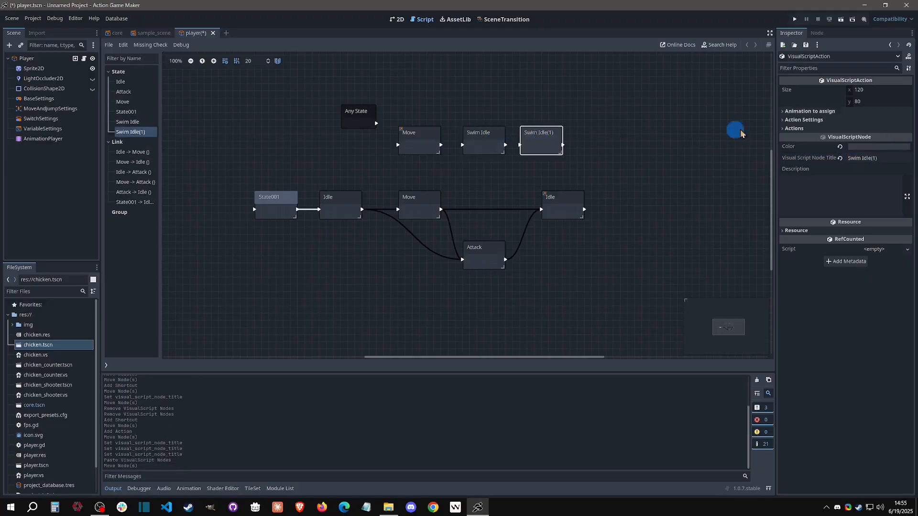
click(877, 159)
drag(862, 158, 895, 168)
text(Mo)
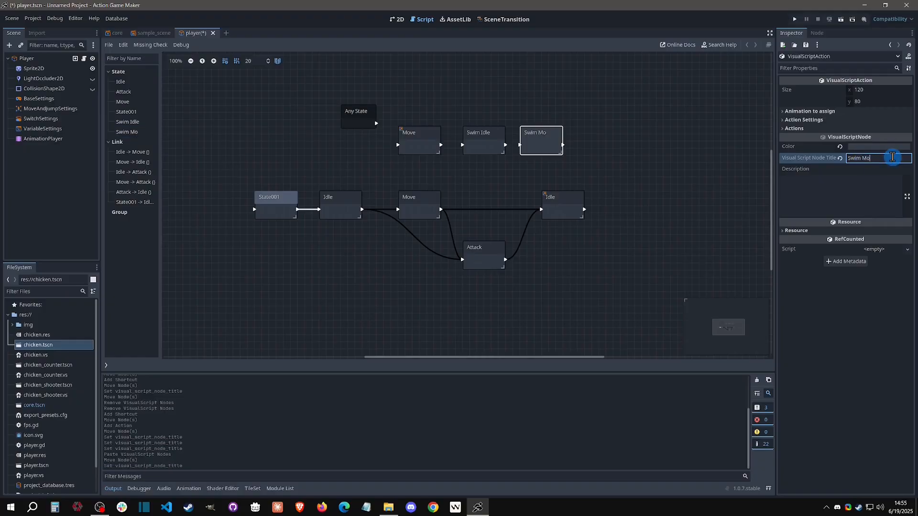
text(vement)
key(Return)
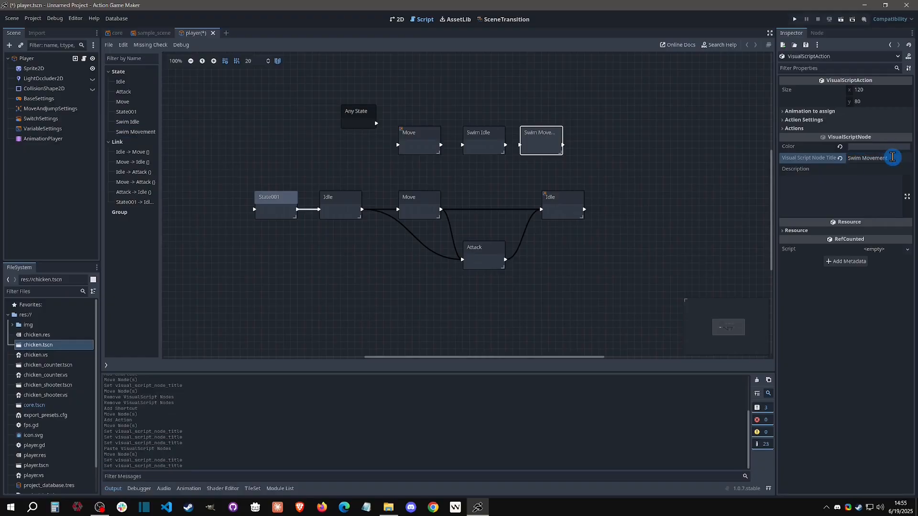
- Assign the walk animation to both the Swim Movement and Swim Idle states
click(832, 111)
click(884, 144)
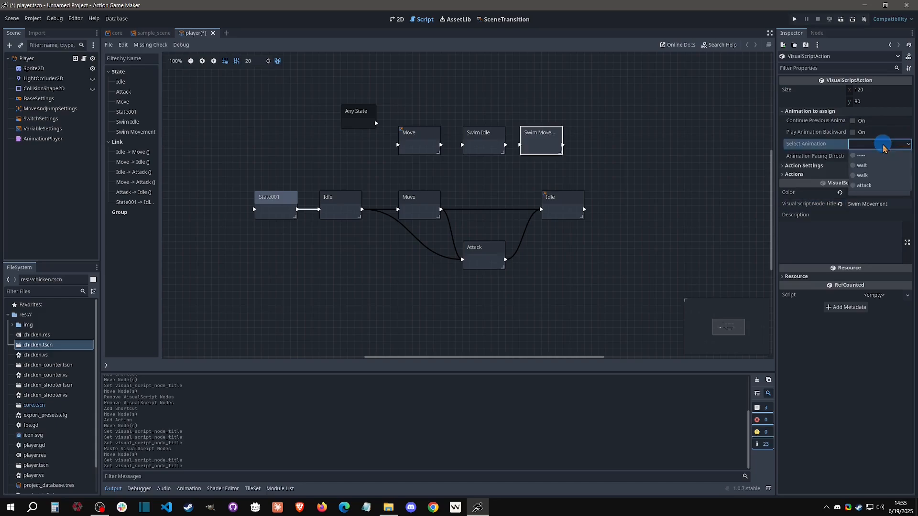
click(863, 176)
click(513, 153)
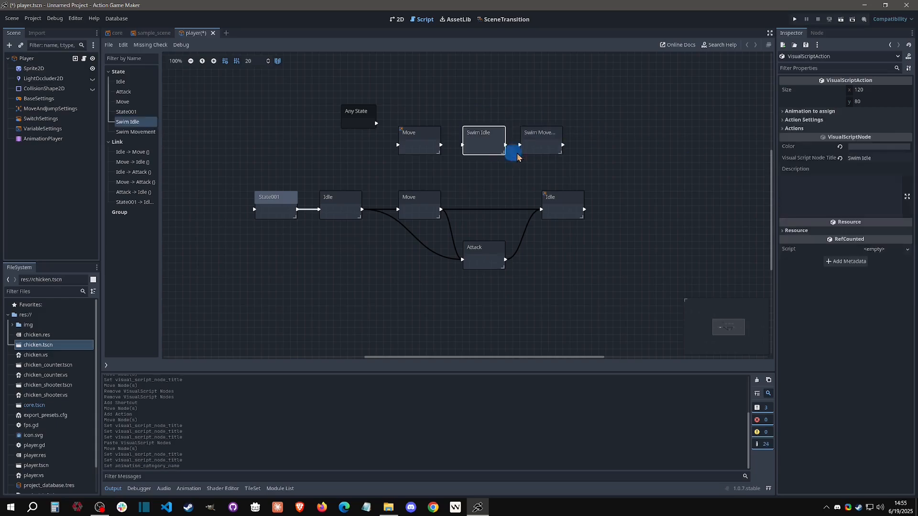
click(855, 111)
click(874, 146)
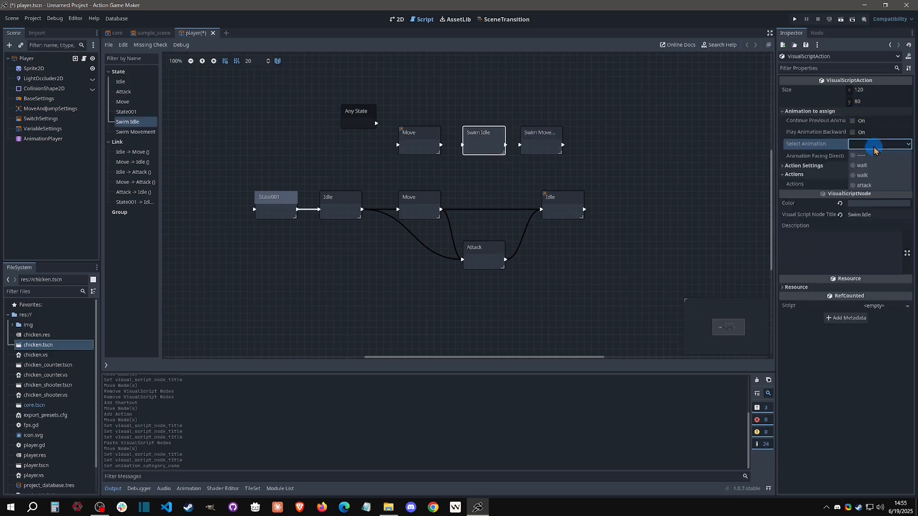
click(873, 175)
click(514, 141)
- Add a link from the upper Move shortcut to the Swim Idle state
click(406, 144)
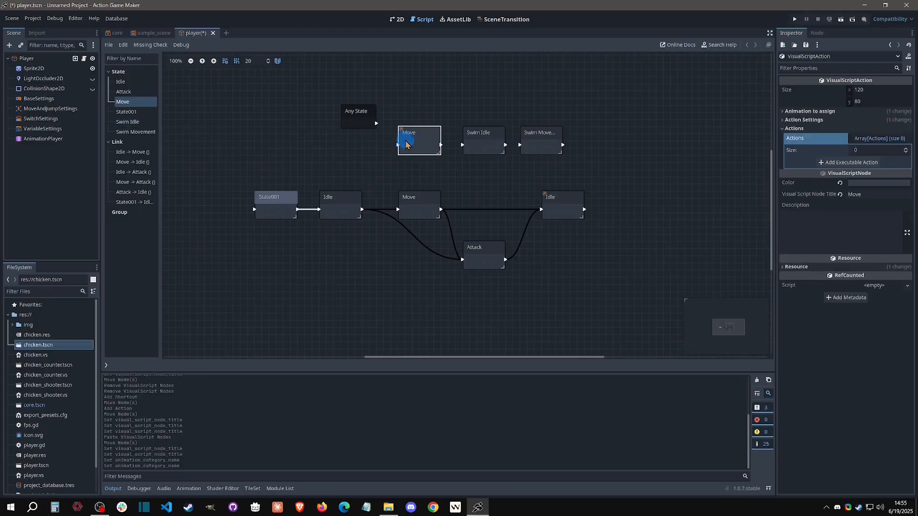
right_click(423, 149)
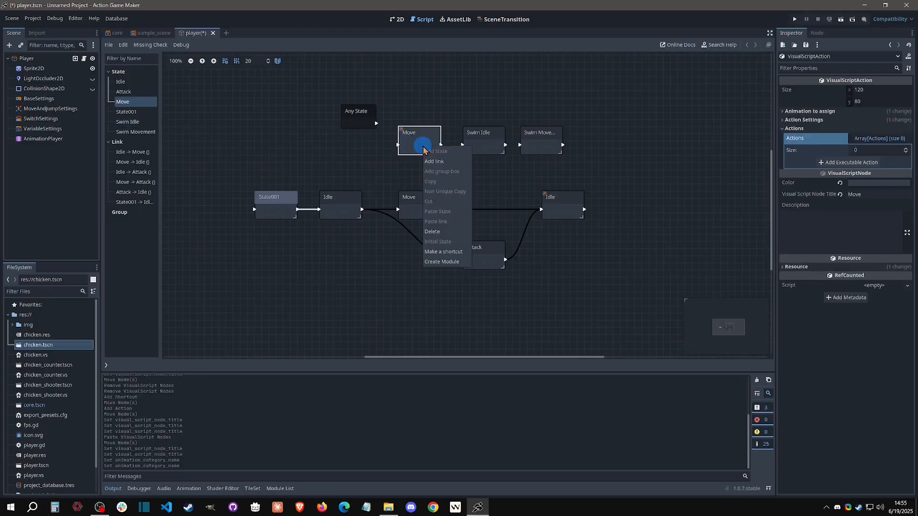
click(466, 152)
right_click(424, 151)
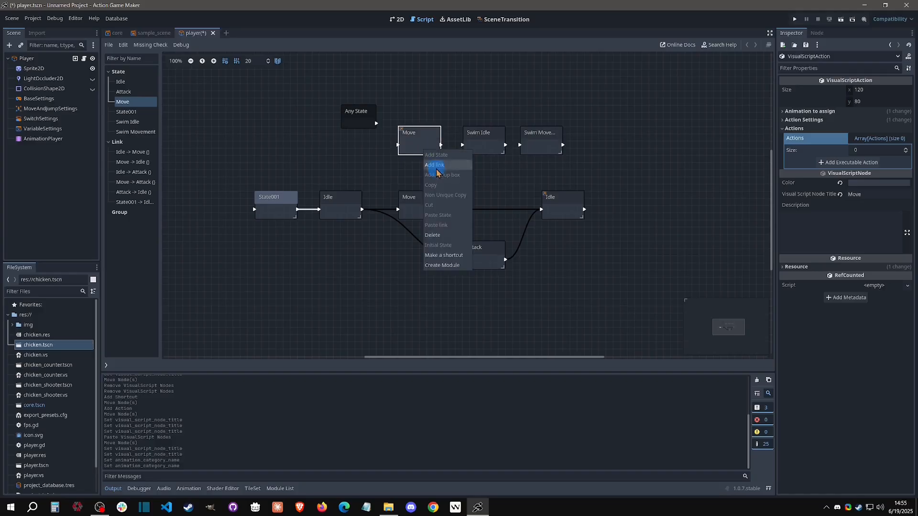
click(435, 165)
click(476, 143)
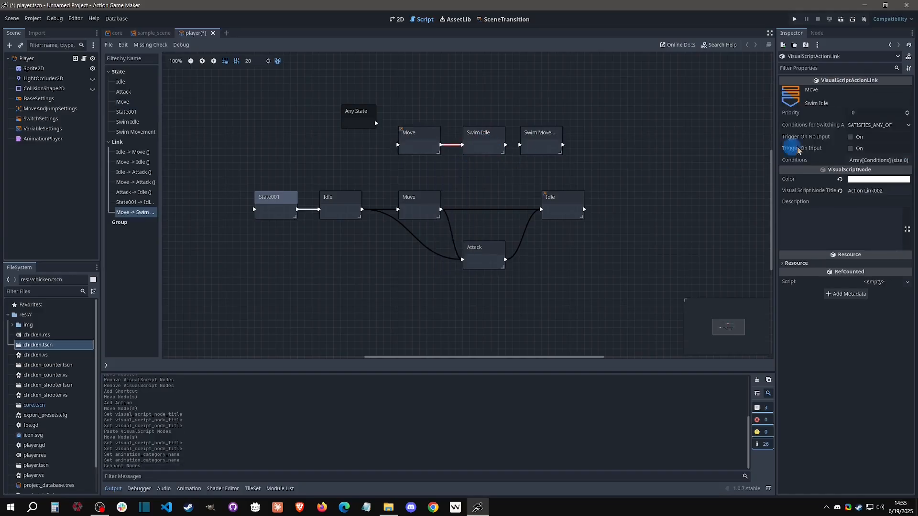
- Add a SwitchVariableChanged condition to the Move to Swim Idle link, requiring Myself's stayed_area_id variable to equal the constant 1
click(867, 160)
click(845, 184)
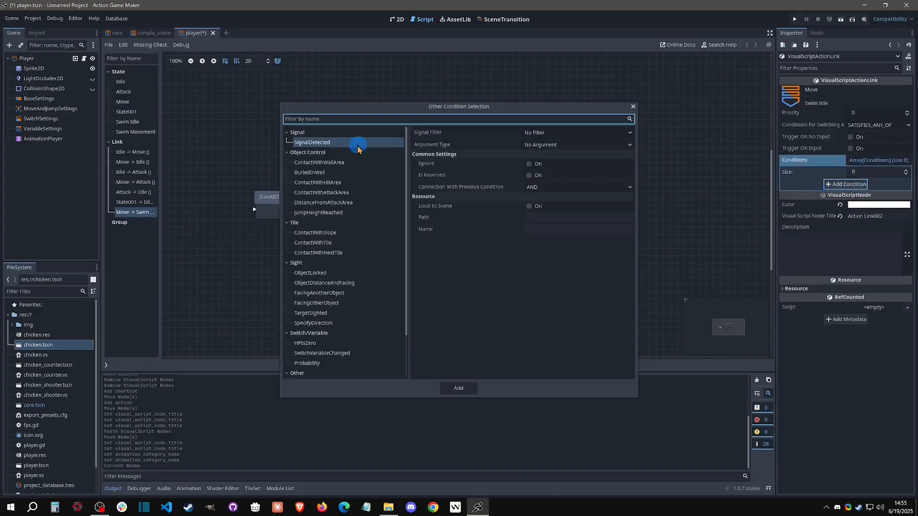
text(change)
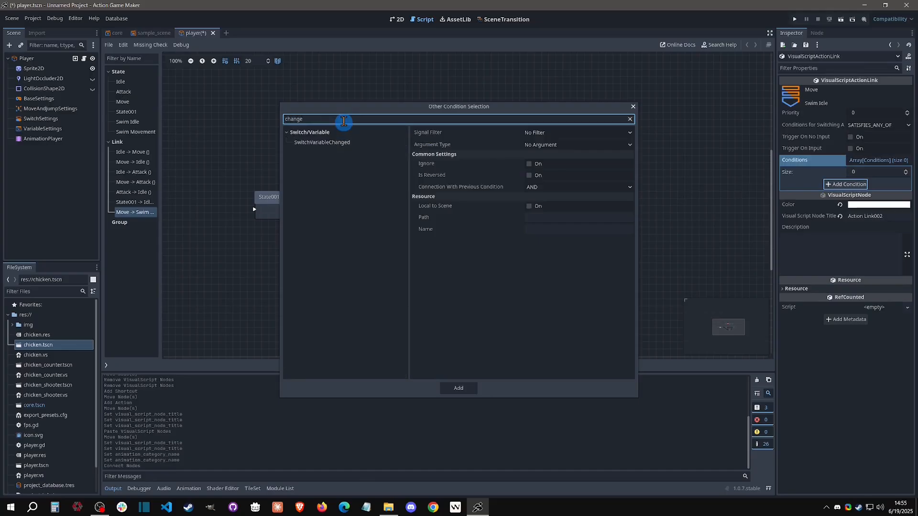
click(338, 142)
click(537, 134)
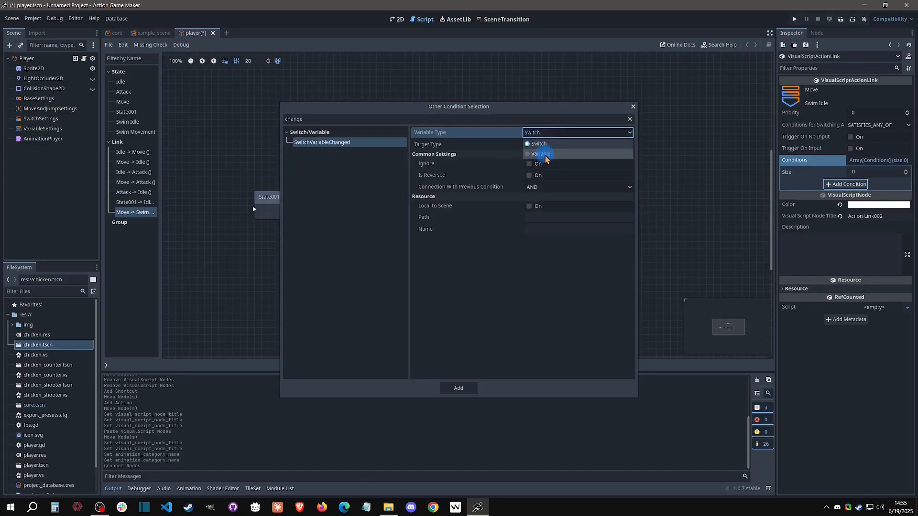
click(542, 153)
click(545, 144)
click(547, 165)
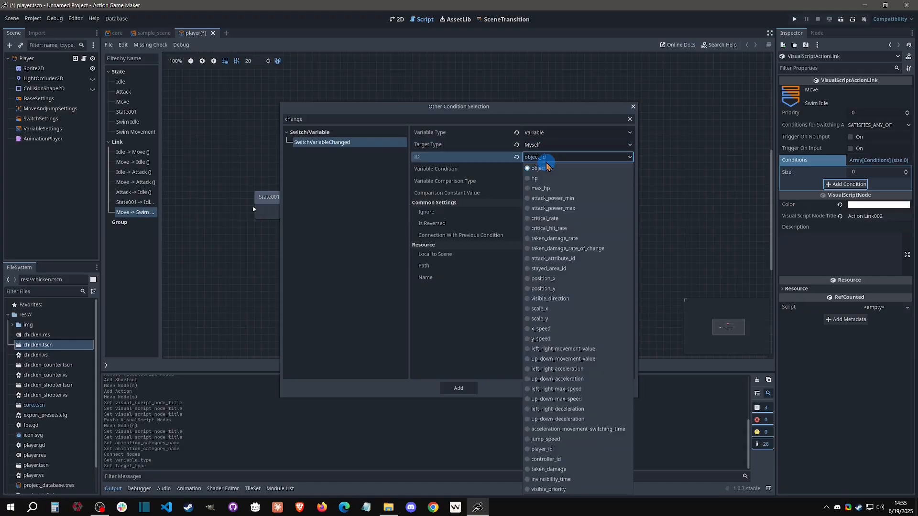
click(549, 207)
click(545, 169)
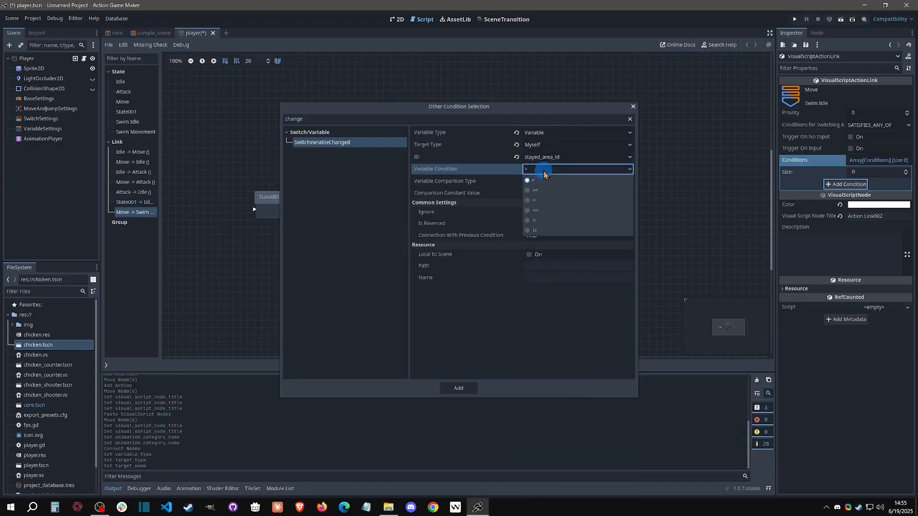
click(543, 195)
click(538, 193)
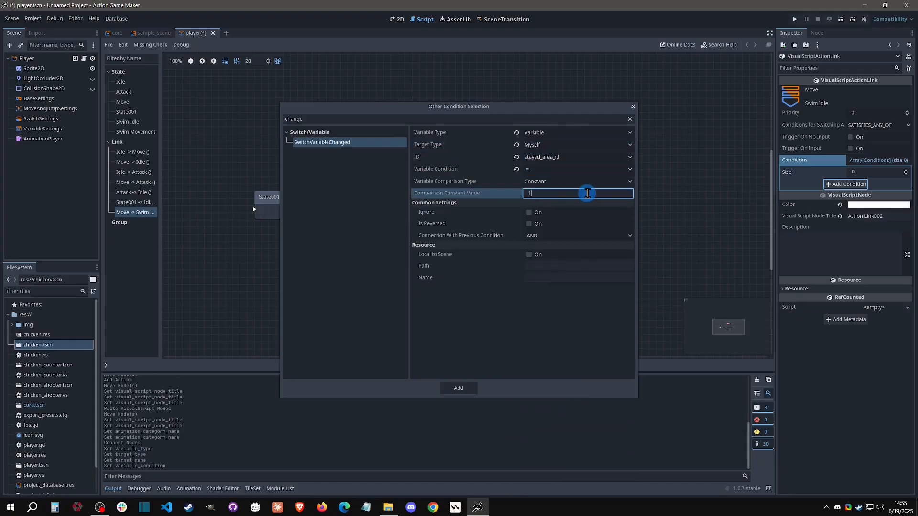
click(458, 389)
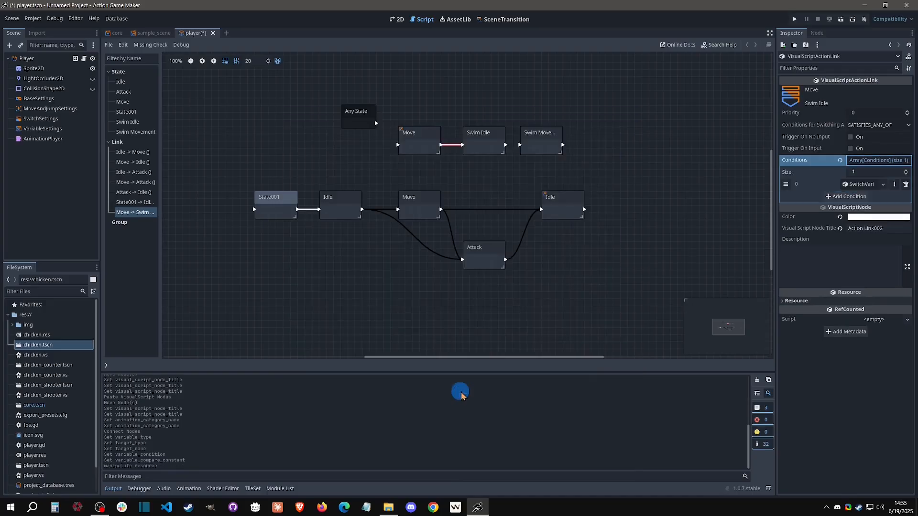
- Make another Move shortcut beside Swim Movement and link Swim Movement to it with a copy of the Move to Swim Idle link
click(481, 144)
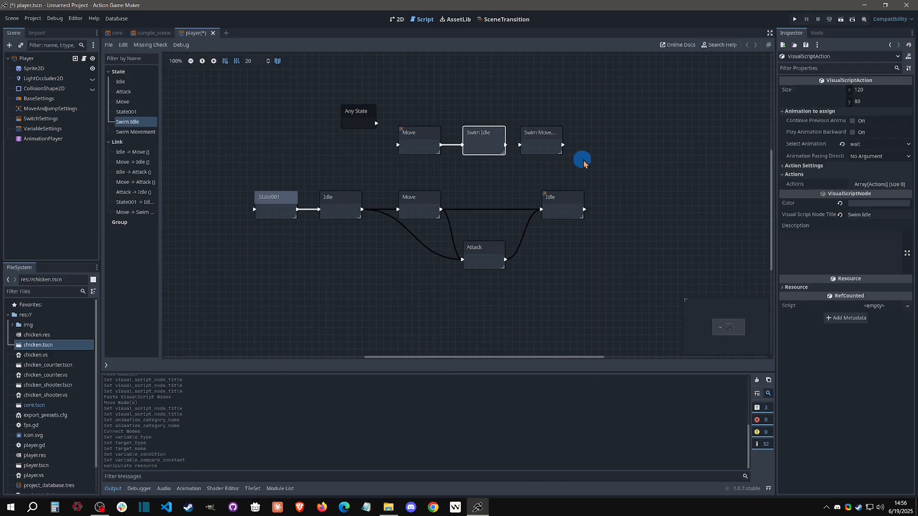
right_click(420, 209)
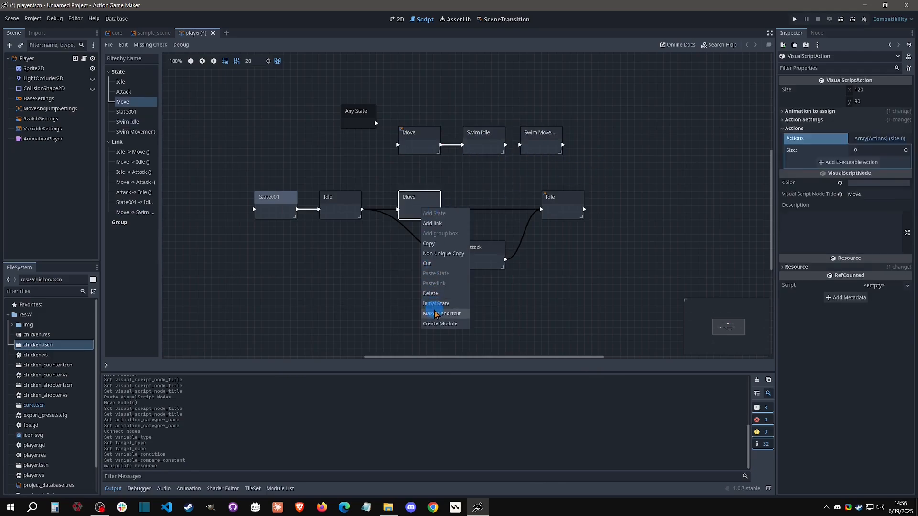
click(435, 314)
drag(437, 246, 607, 140)
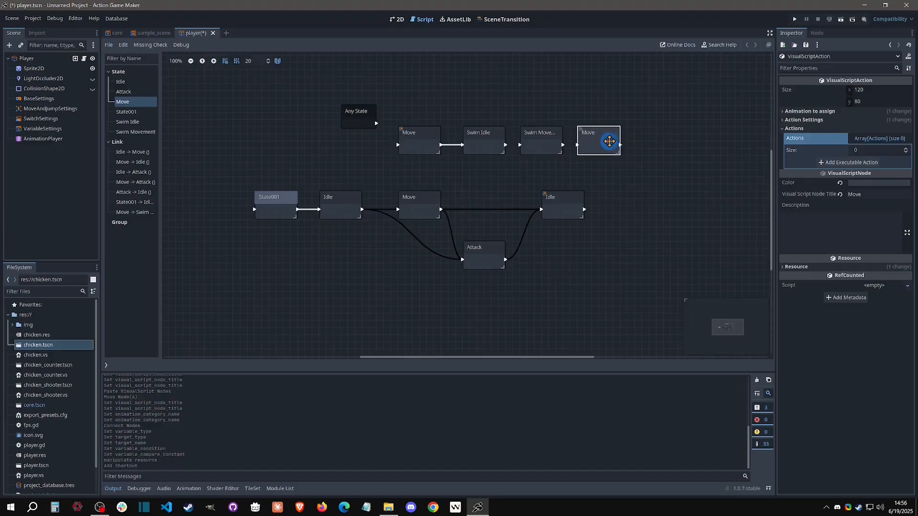
click(447, 147)
drag(563, 145, 601, 148)
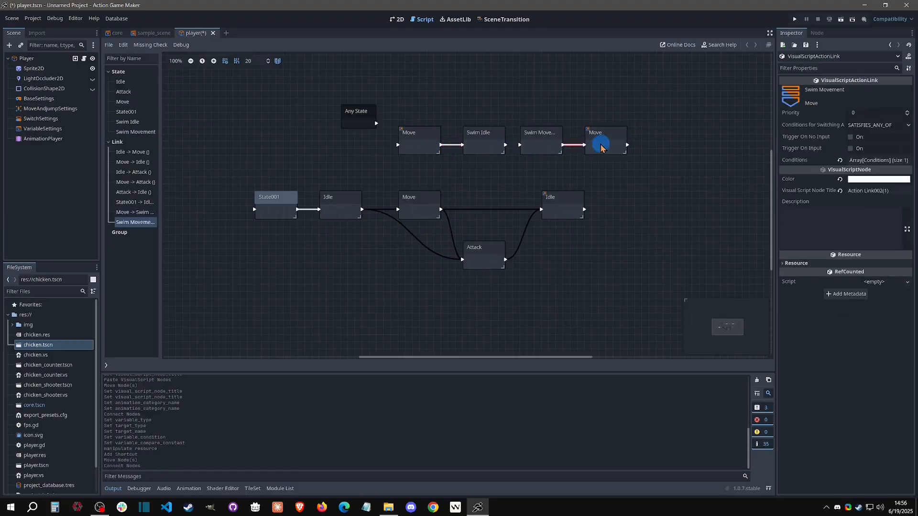
- In the Swim Movement to Move link's condition, set the comparison constant value for stayed_area_id to -1
click(875, 160)
click(861, 184)
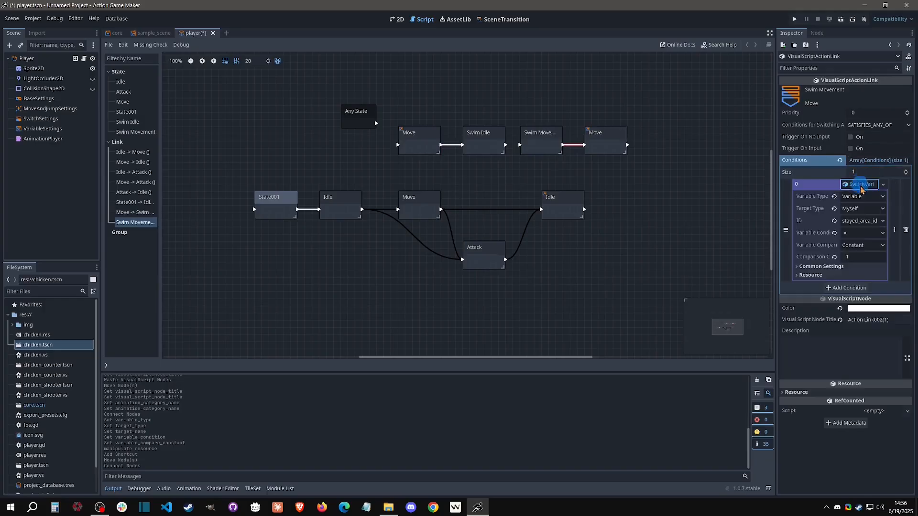
click(860, 258)
text(0)
key(Return)
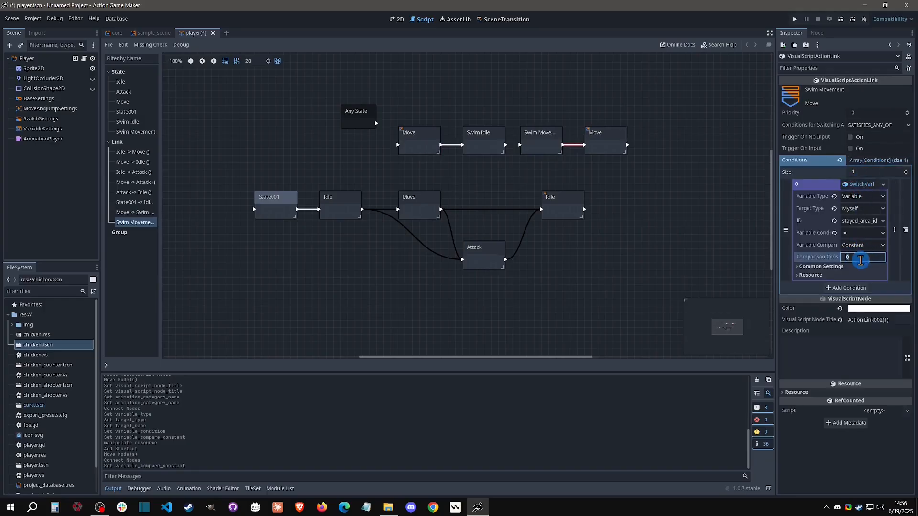
text(1)
key(Return)
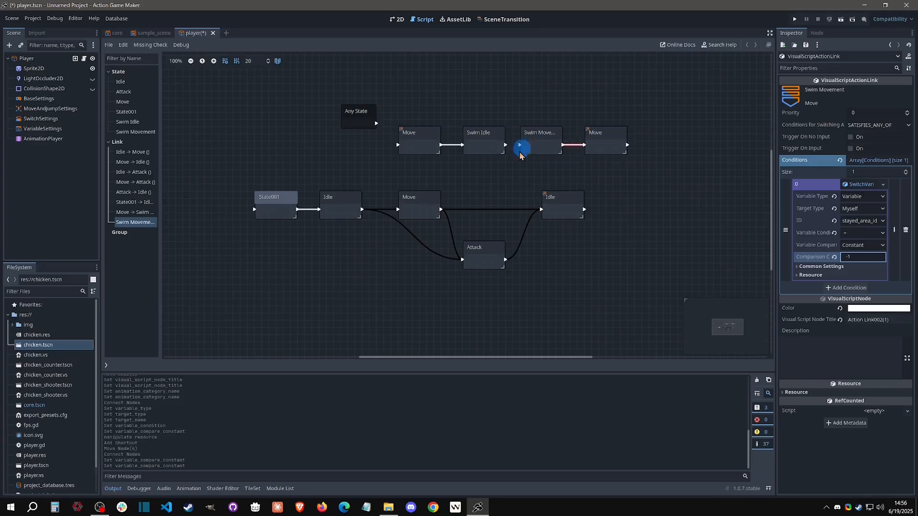
click(544, 138)
click(485, 149)
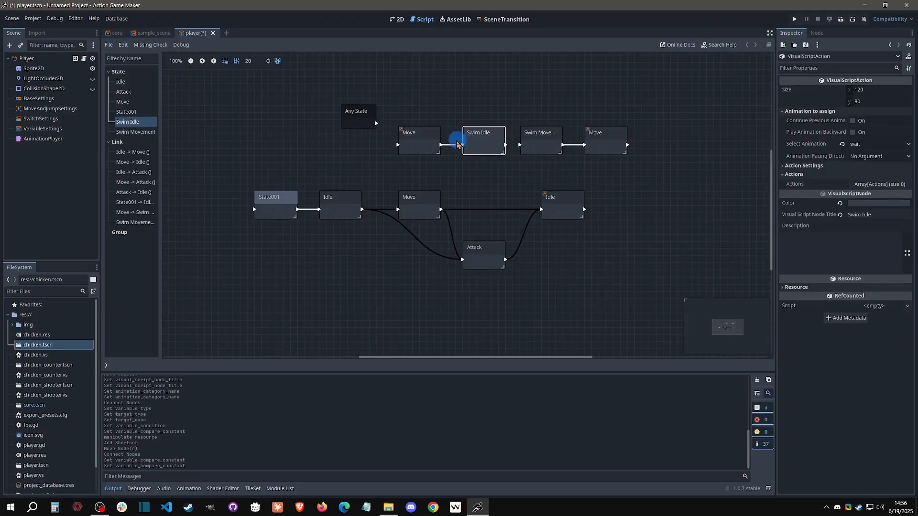
click(421, 138)
click(618, 143)
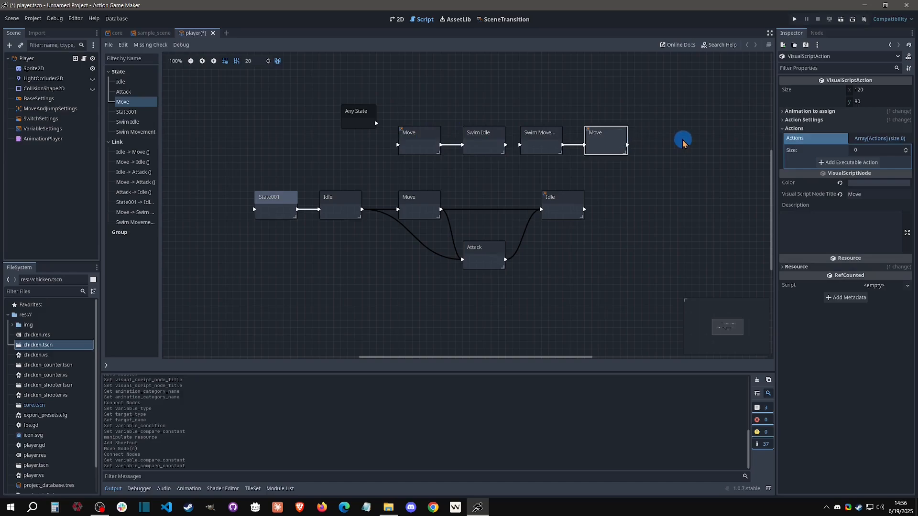
click(490, 152)
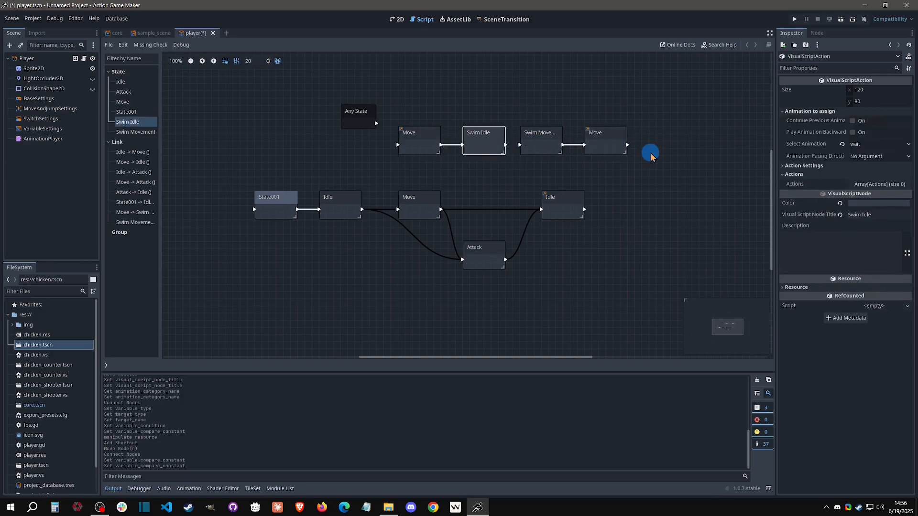
- Open sample_scene in the 2D editor and run the game
click(397, 20)
click(152, 33)
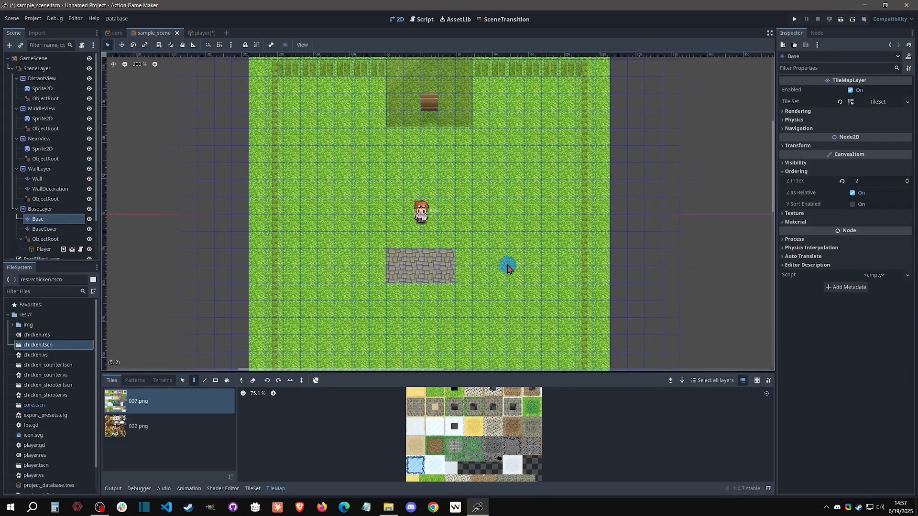
key(F5)
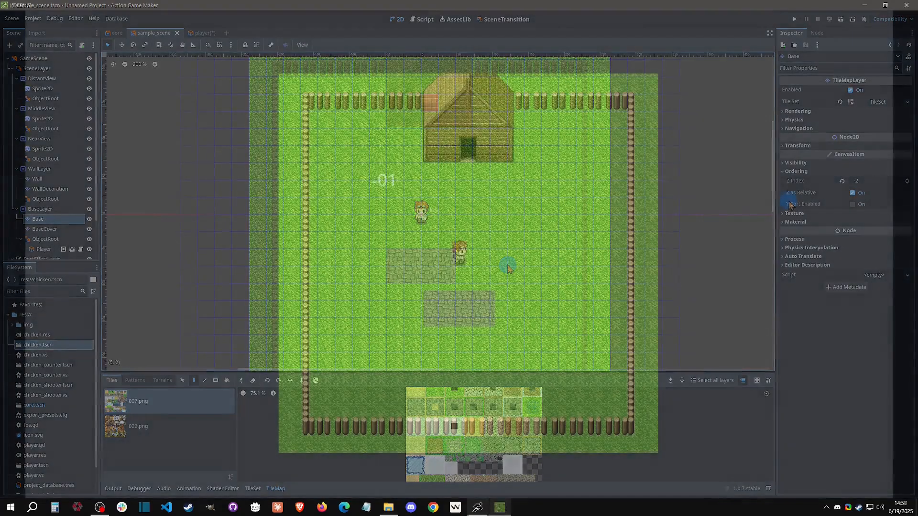
- Walk the player on and off the stone tiles and across the grass to check the displayed Stayed Area ID
key(Down)
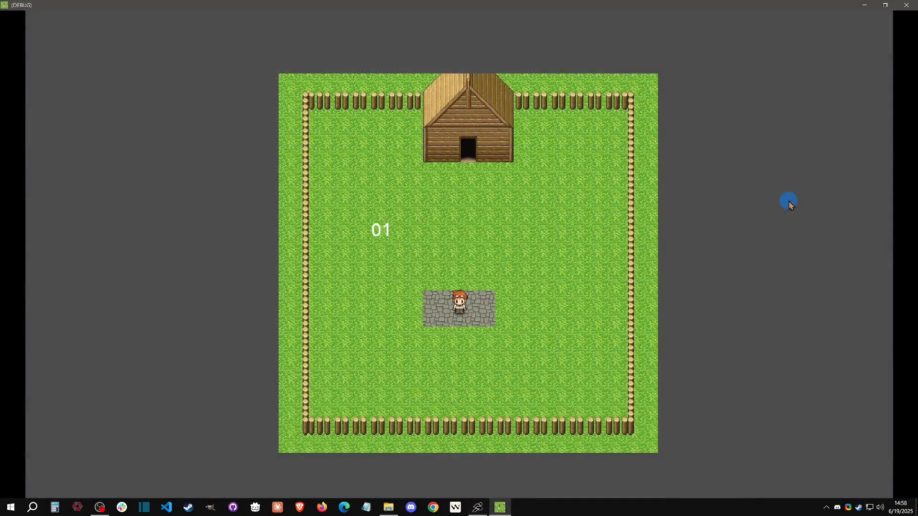
key(Up)
key(Down)
key(Up)
key(Right)
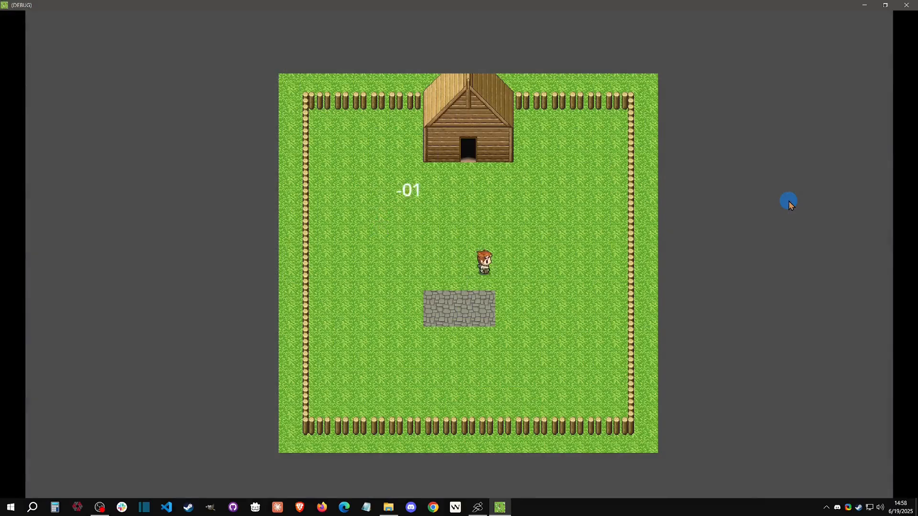
key(Right)
key(Left)
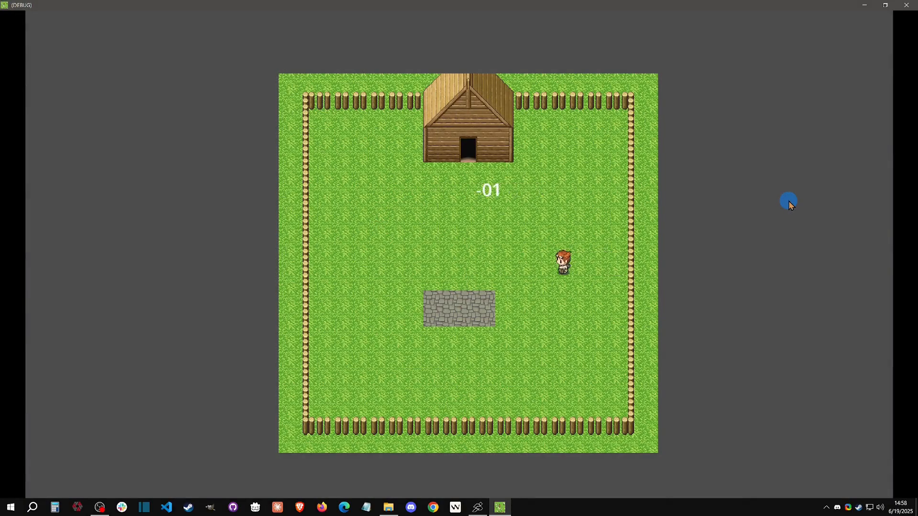
key(Right)
key(Left)
key(Down)
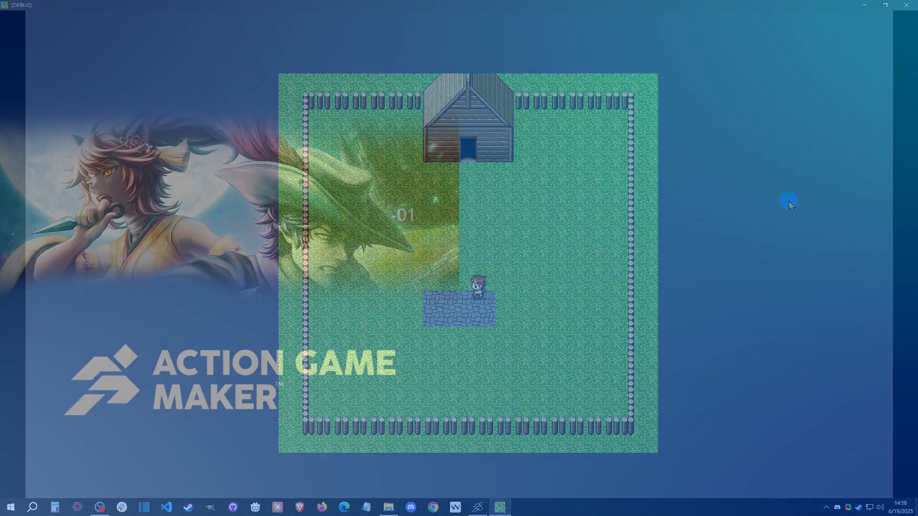